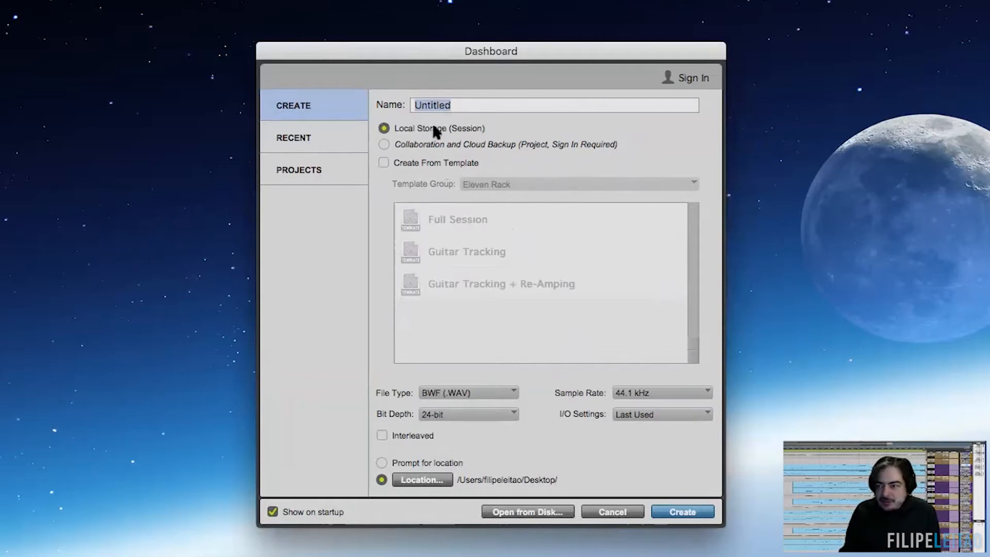
Step: Name the new local session test2 and keep BWF (.WAV) as its file type
text(test2)
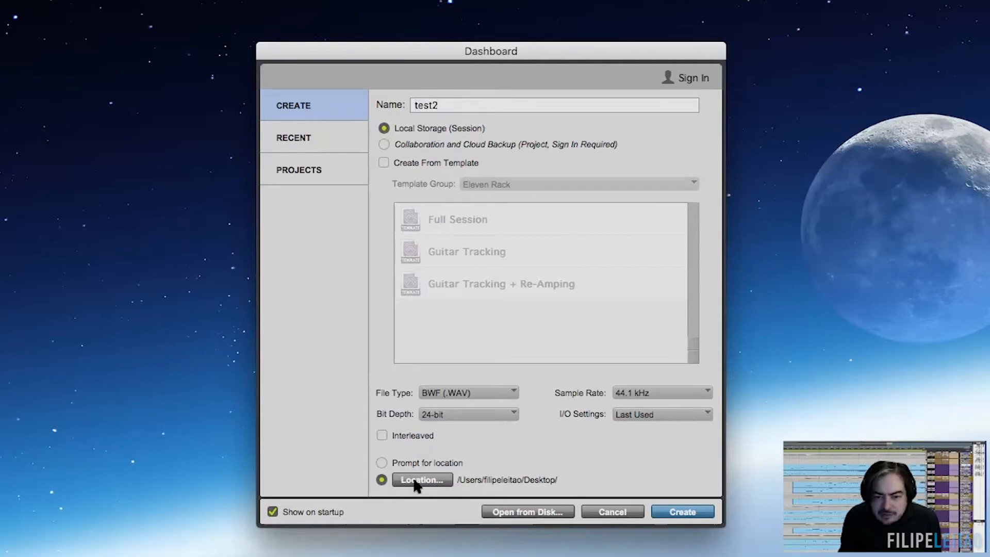
drag(427, 476, 458, 439)
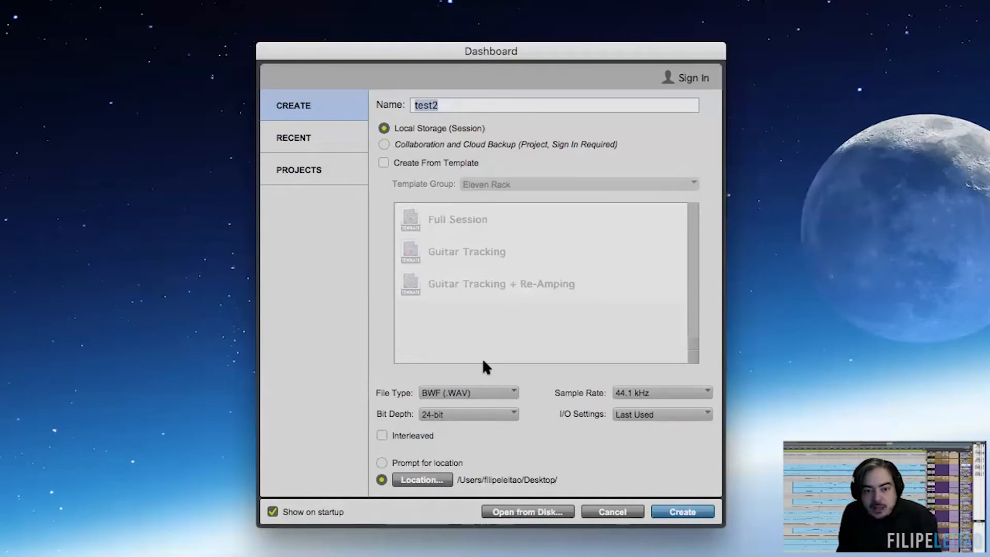
click(460, 398)
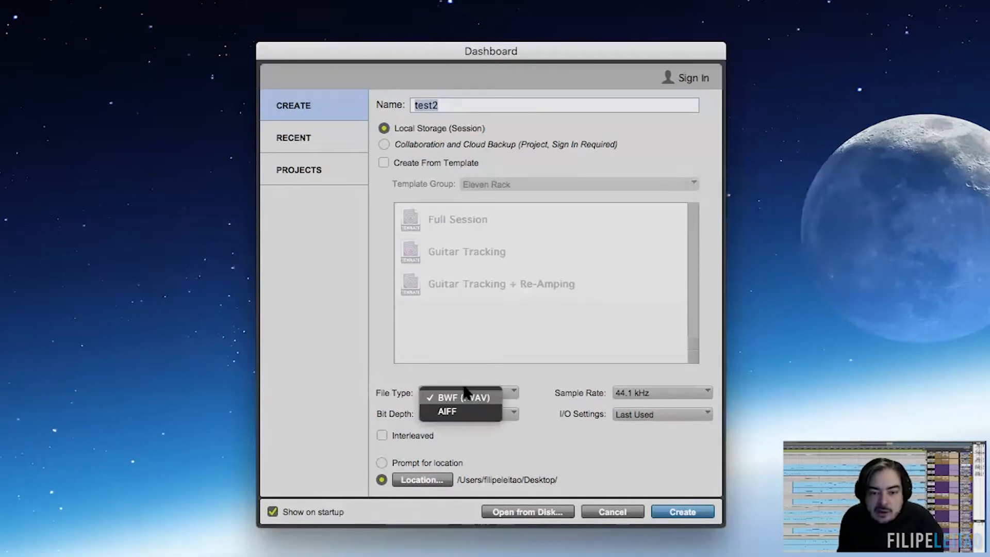
click(532, 386)
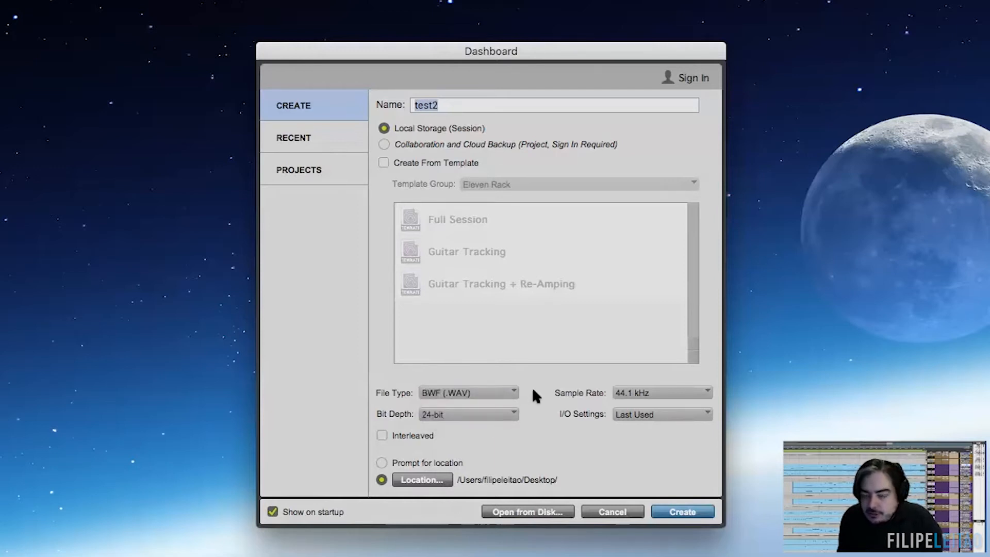
click(471, 392)
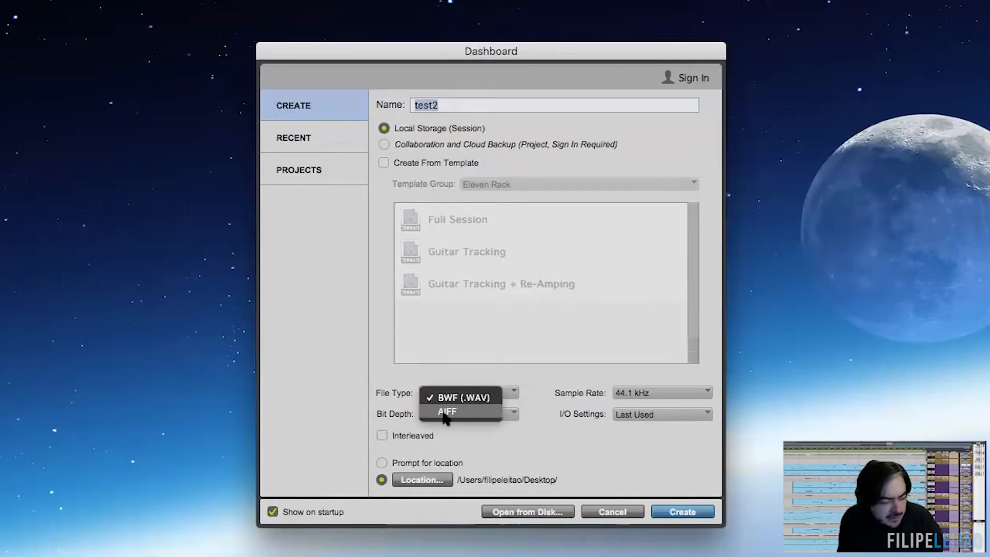
click(521, 392)
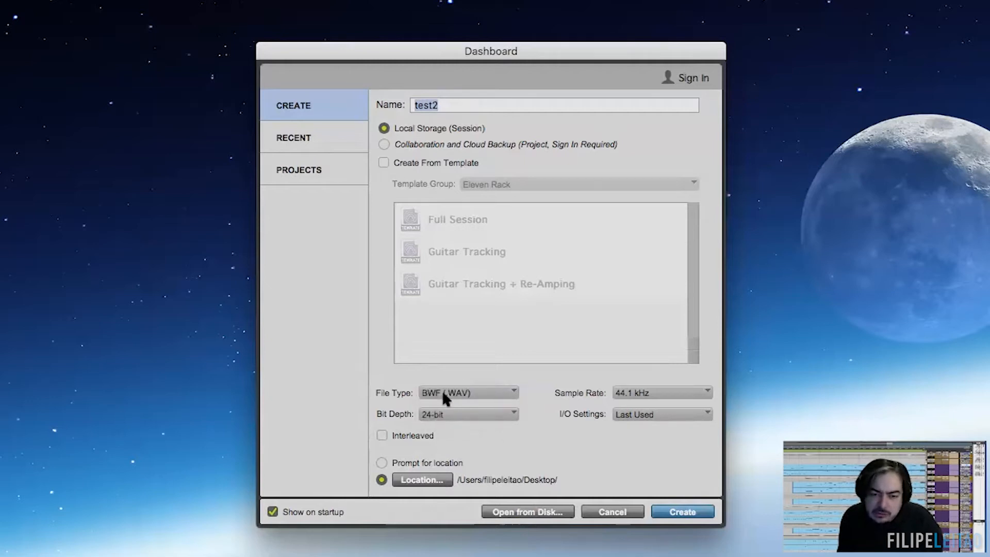
click(443, 393)
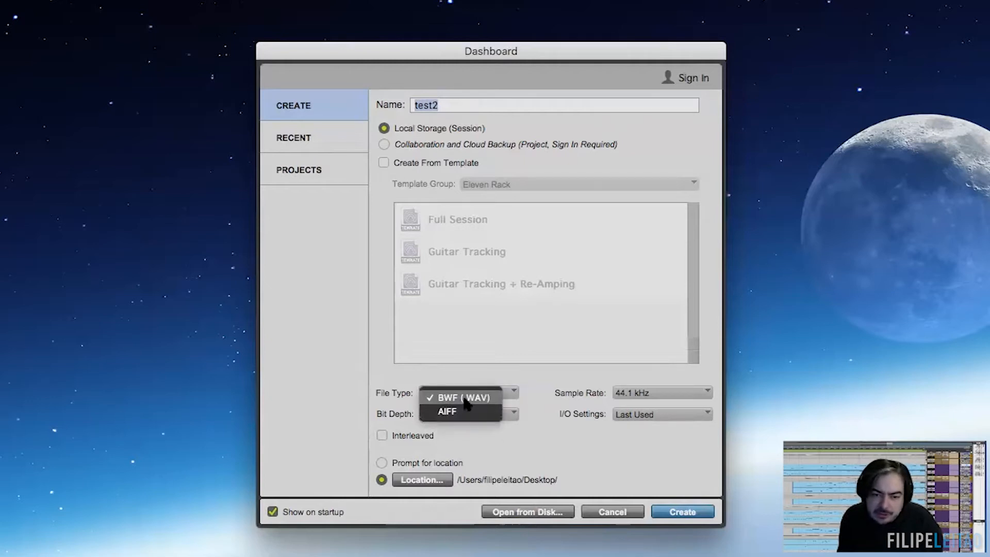
click(524, 384)
Step: Create the session with a 44.1 kHz sample rate and interleaved files
click(651, 393)
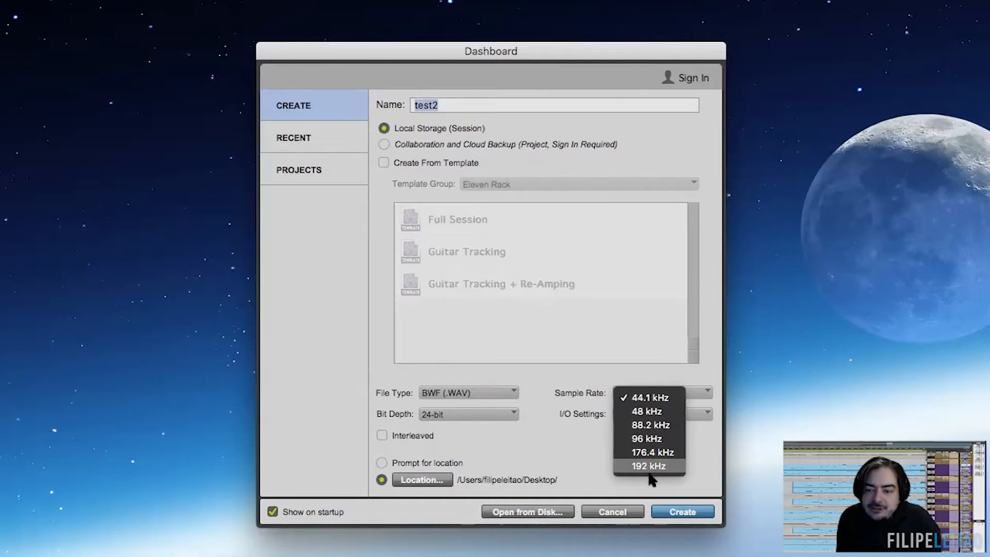
click(651, 399)
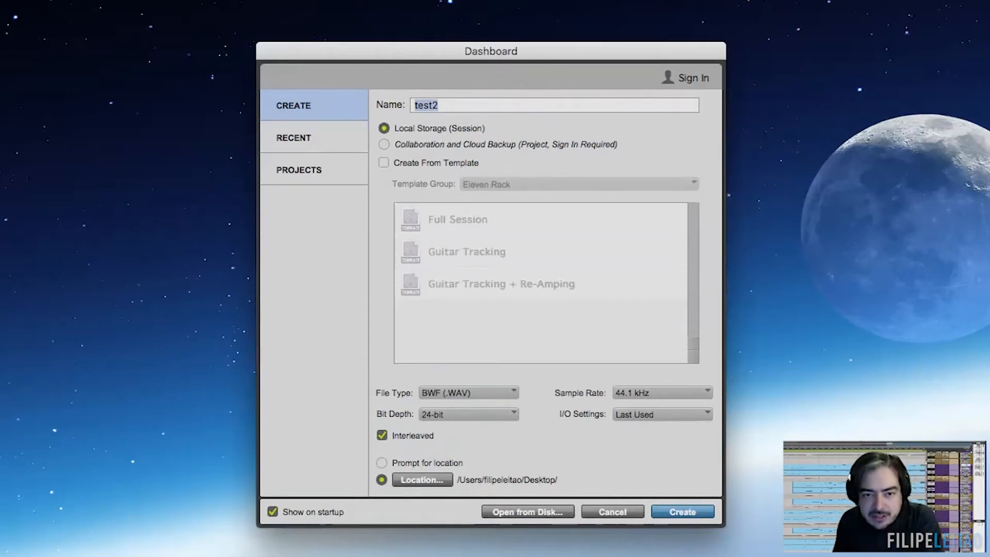
click(672, 512)
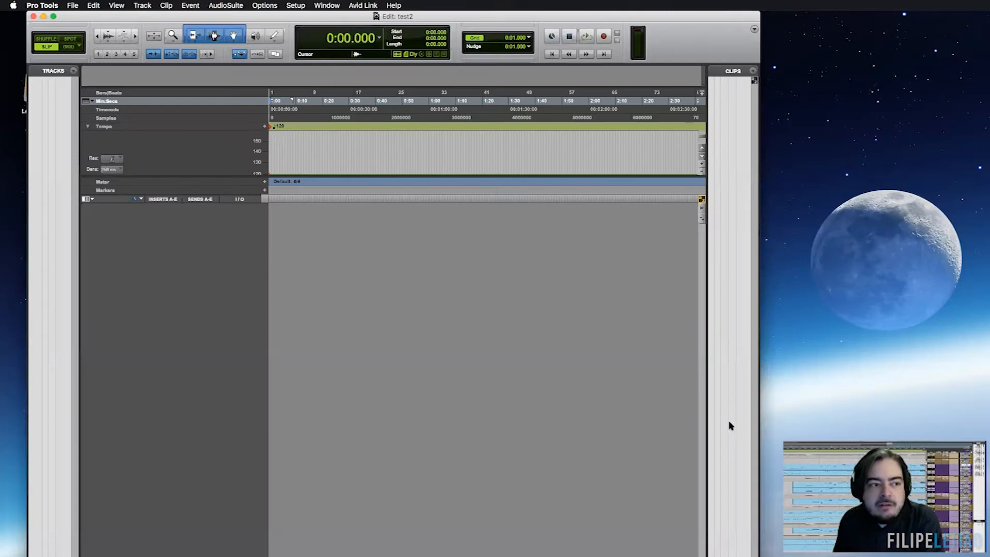
Step: Widen the Edit window slightly and shift it sideways on the desktop
drag(760, 378, 771, 378)
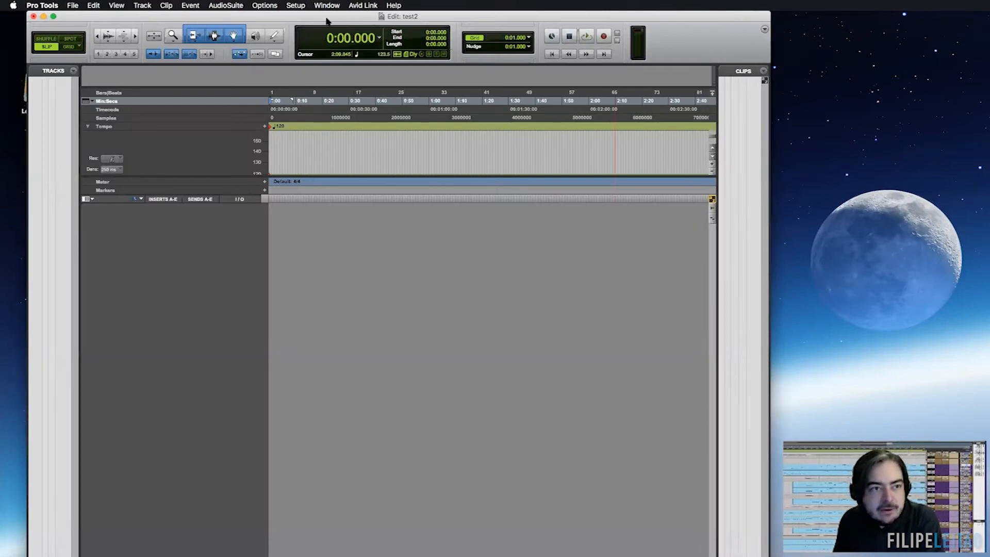
drag(321, 17, 306, 16)
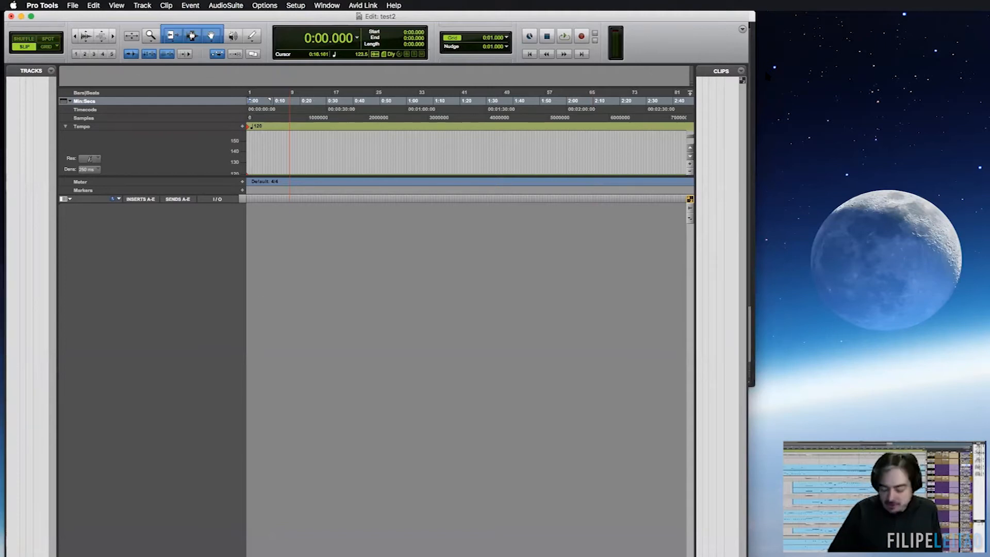
Step: Show the Mix window, enlarge and reposition it over the Edit window, and close it again
key(super+equal)
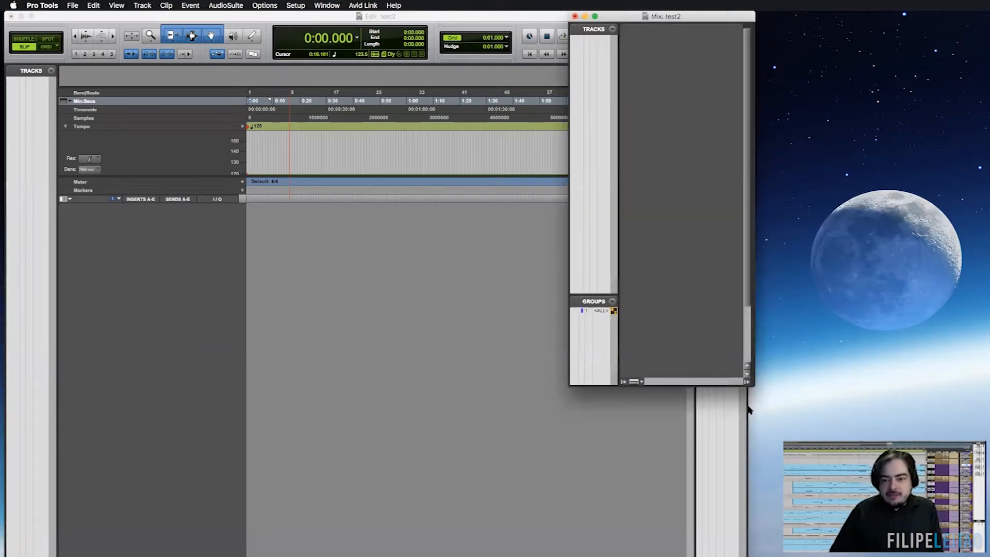
drag(754, 385, 965, 556)
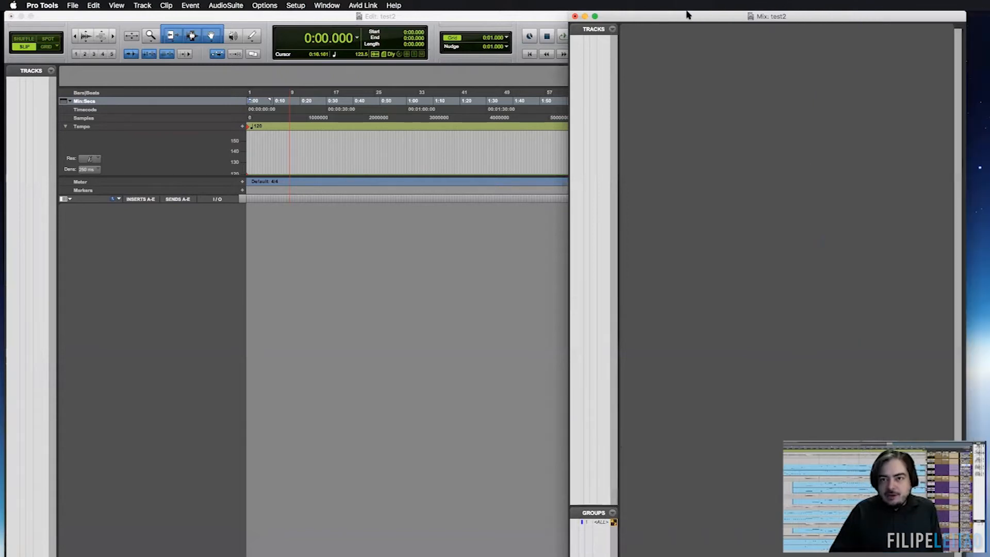
drag(674, 17, 540, 72)
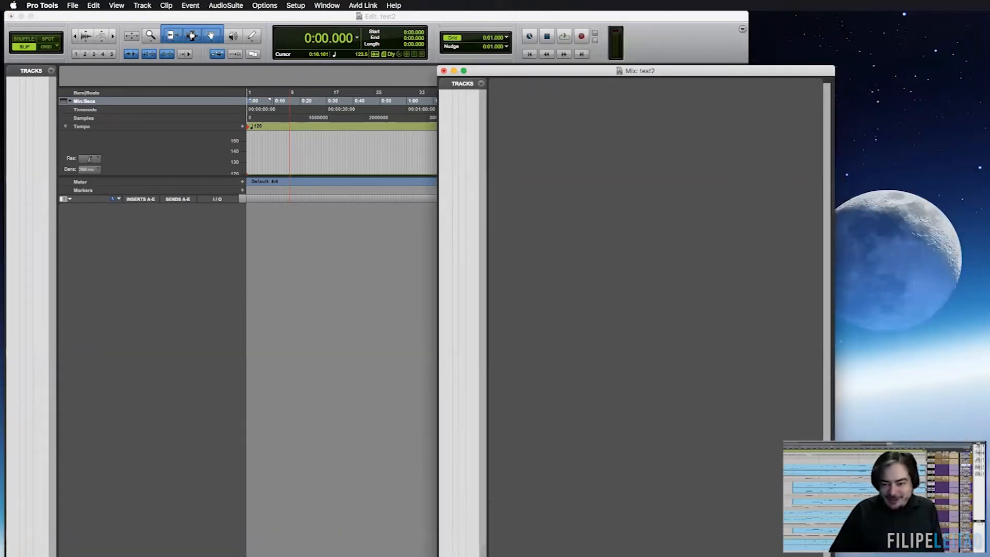
drag(835, 556, 895, 556)
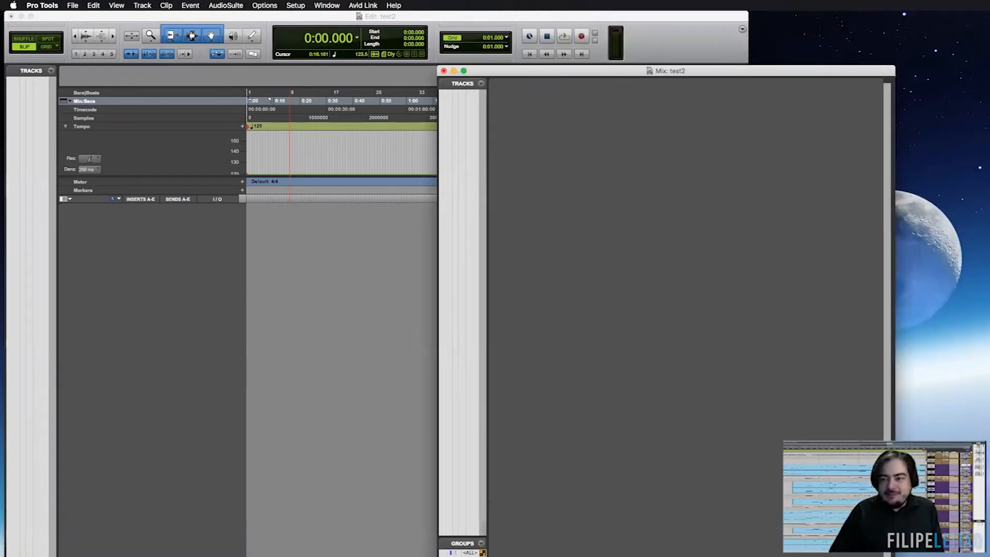
click(444, 70)
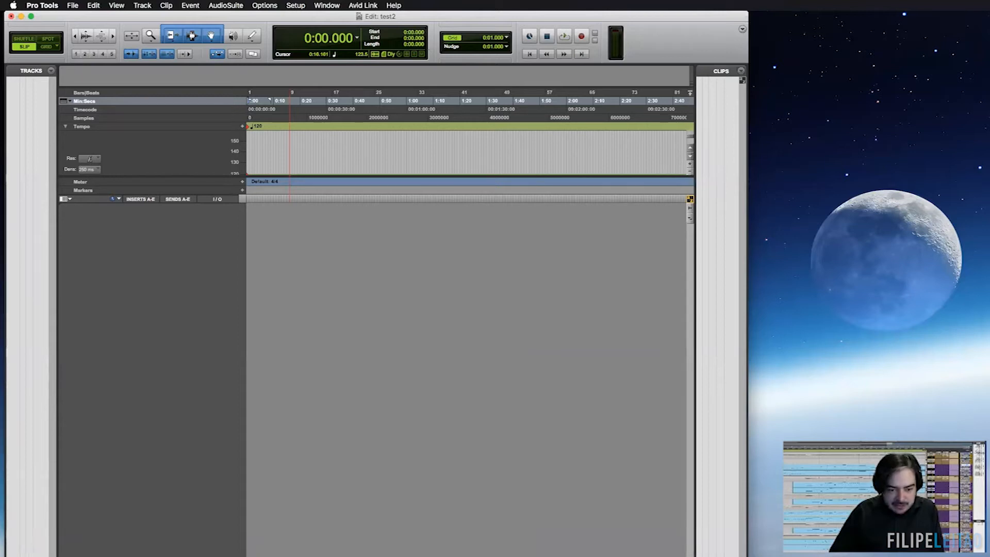
Step: Move the Edit window across the desktop and widen it slightly
click(325, 6)
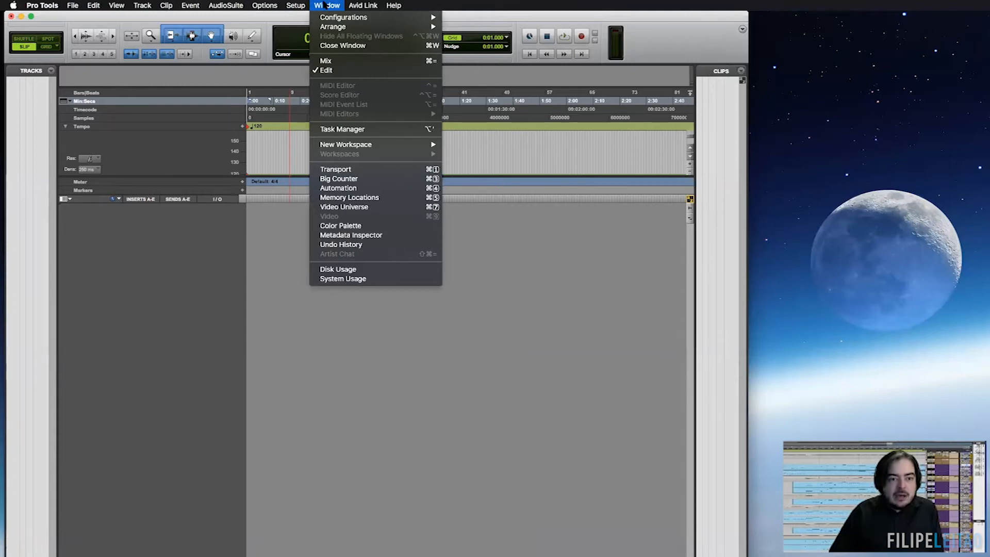
click(324, 6)
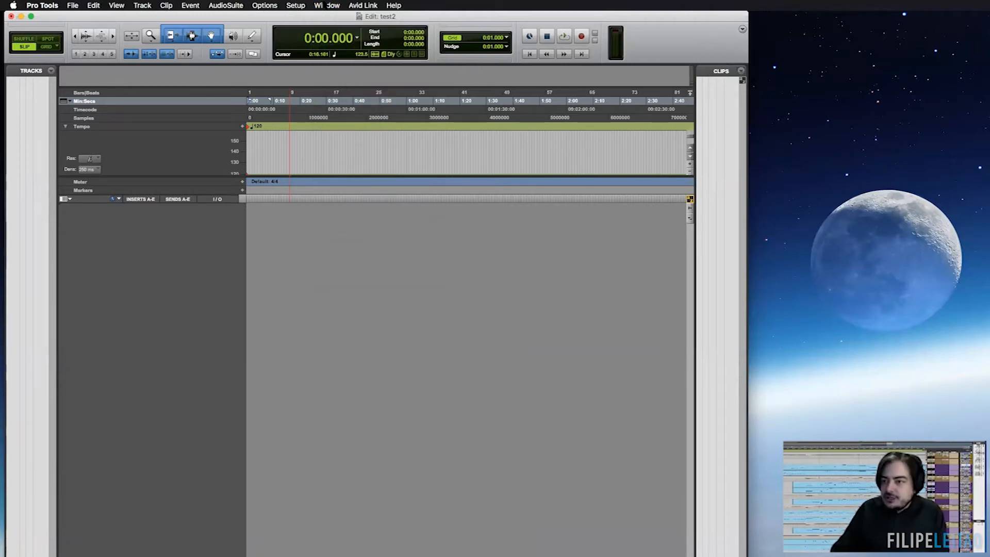
drag(280, 18, 309, 18)
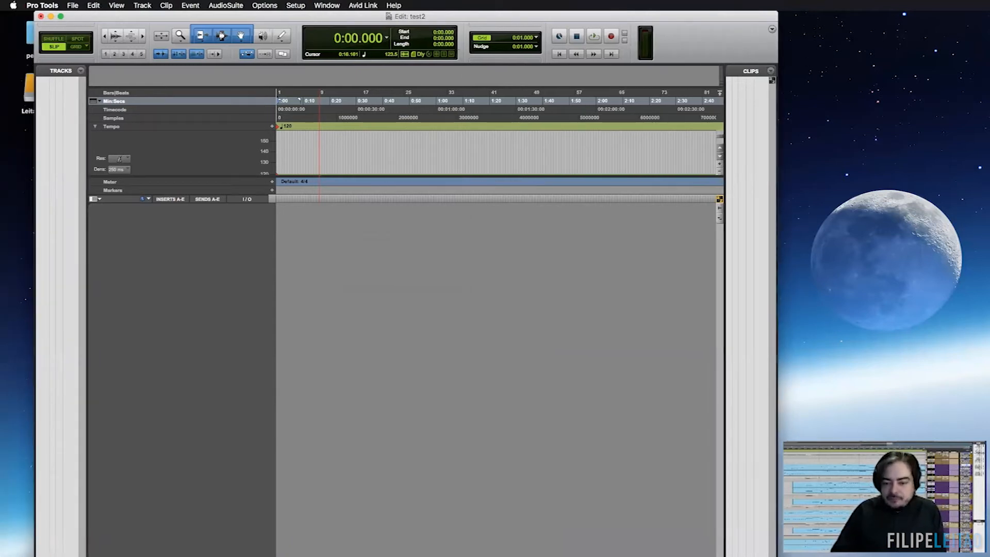
drag(777, 556, 805, 556)
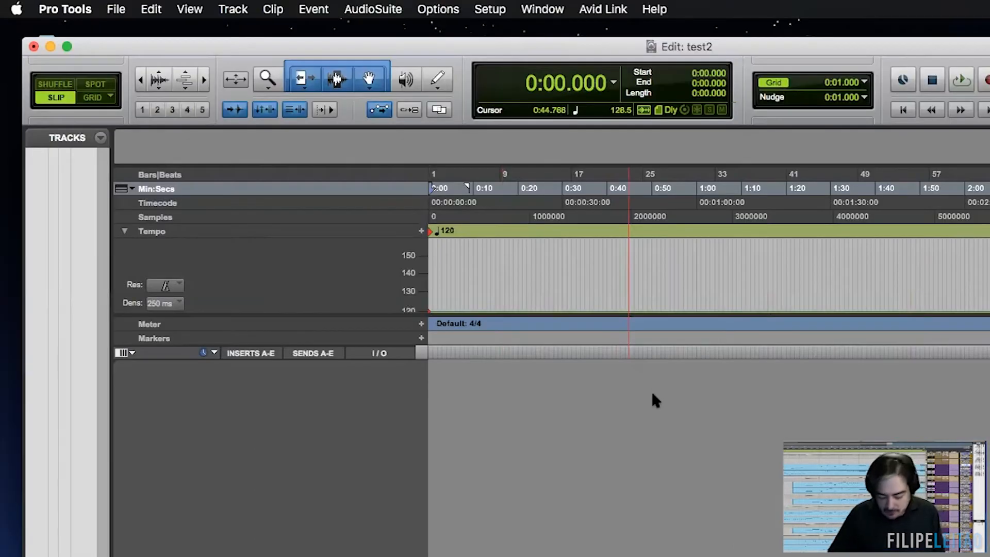
Step: Open the New Tracks dialog, place it over the empty track area and check the track type setting
click(241, 9)
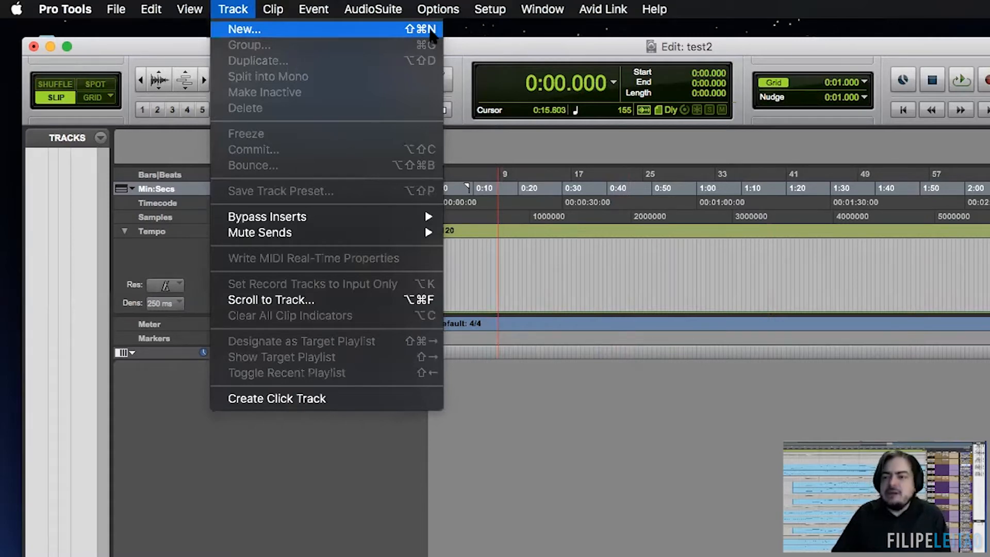
click(233, 9)
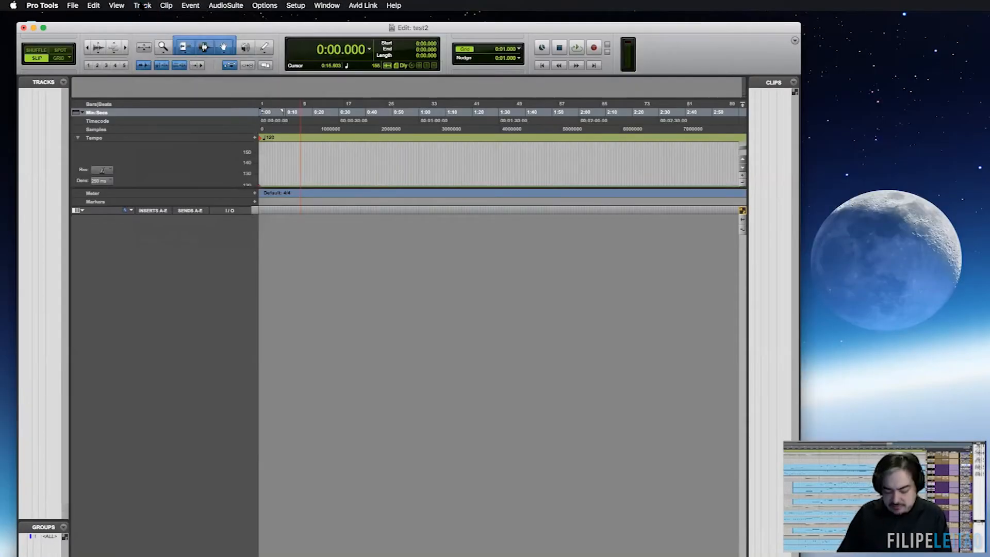
key(shift+super+n)
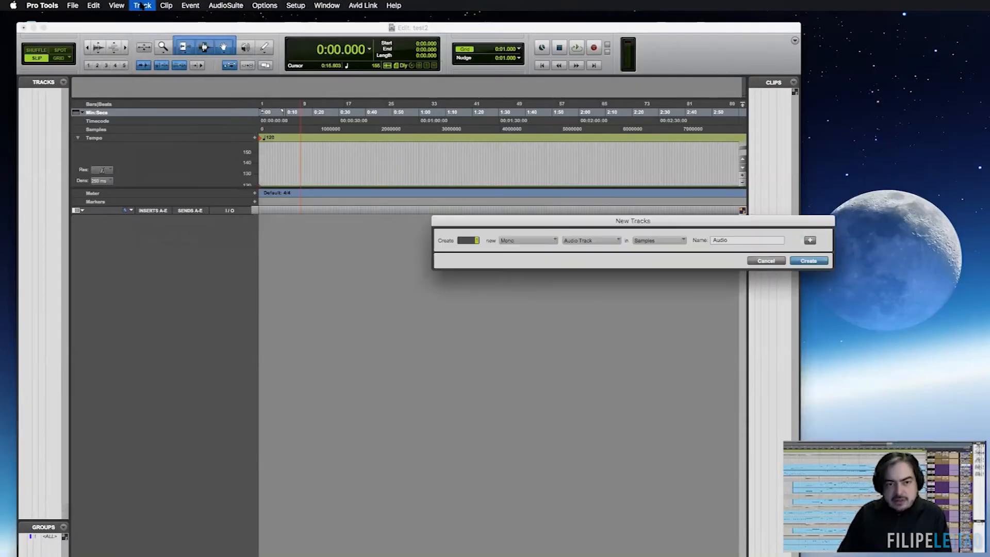
drag(643, 223, 583, 233)
drag(482, 234, 476, 238)
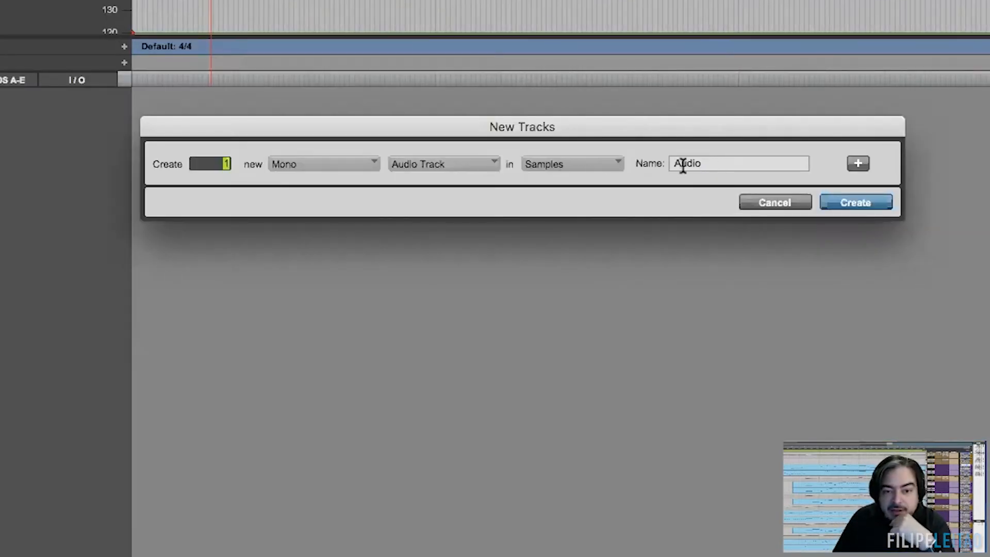
click(455, 164)
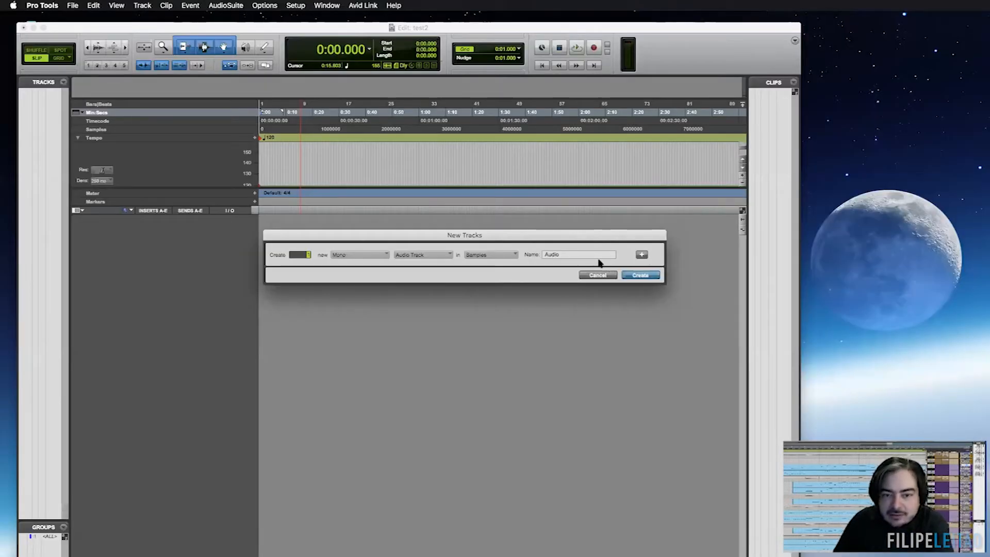
Step: Add three more track rows to the New Tracks dialog
click(642, 255)
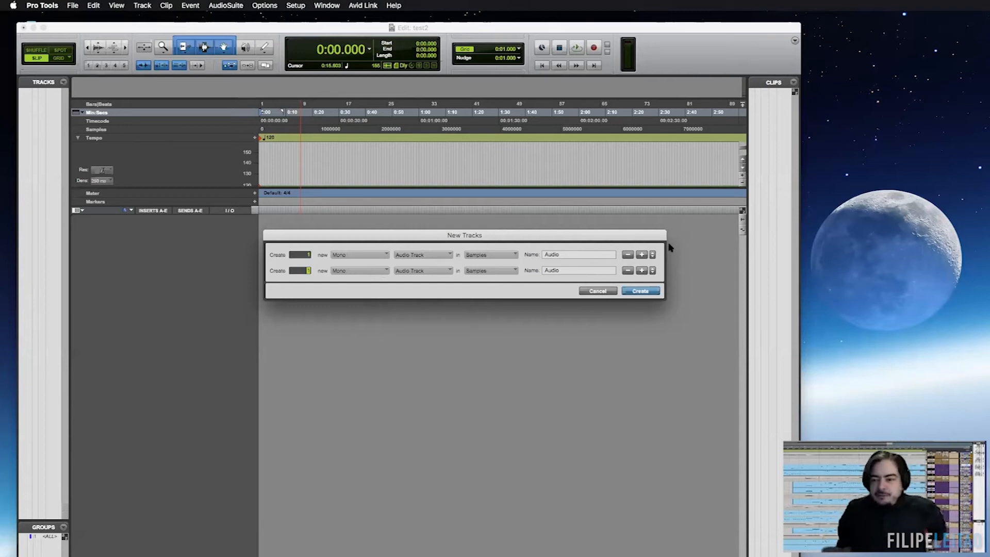
click(641, 270)
click(641, 270)
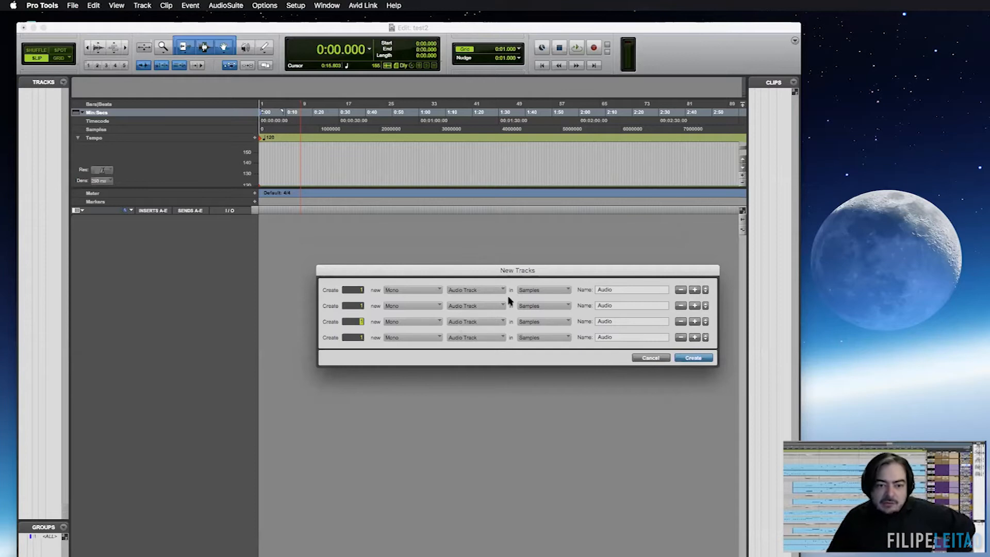
Step: Set the first new track's format to Stereo and the second one's type to Instrument Track
click(413, 290)
click(407, 302)
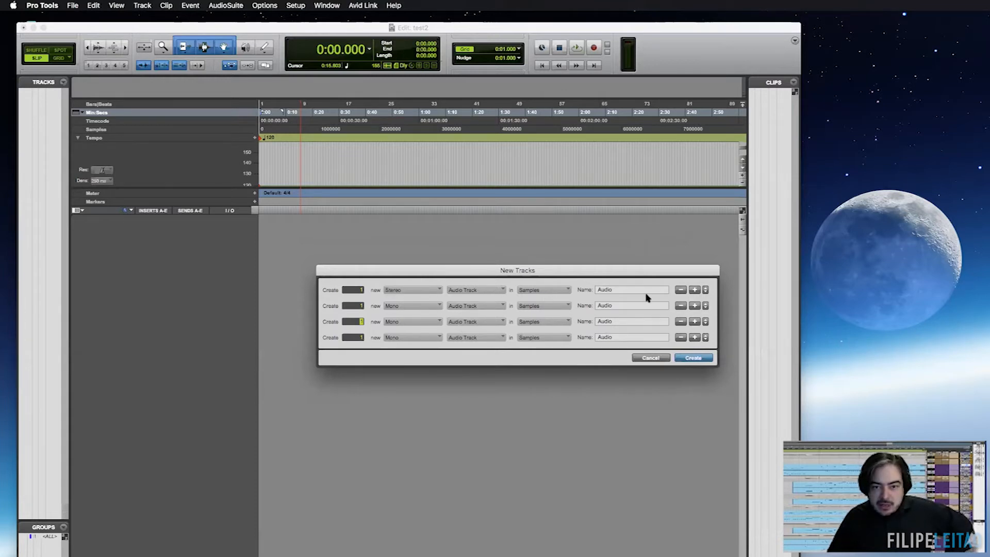
drag(638, 290, 343, 281)
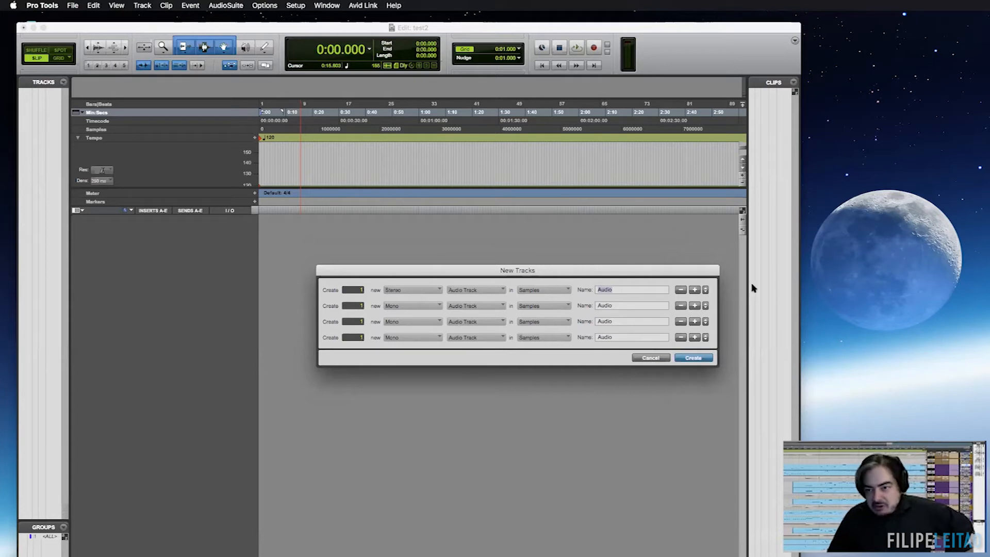
click(474, 306)
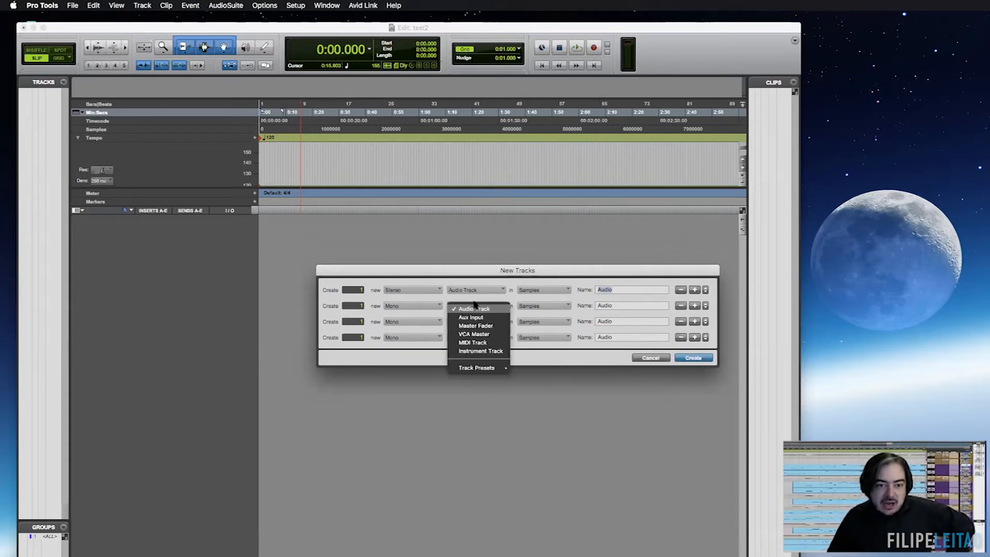
click(484, 350)
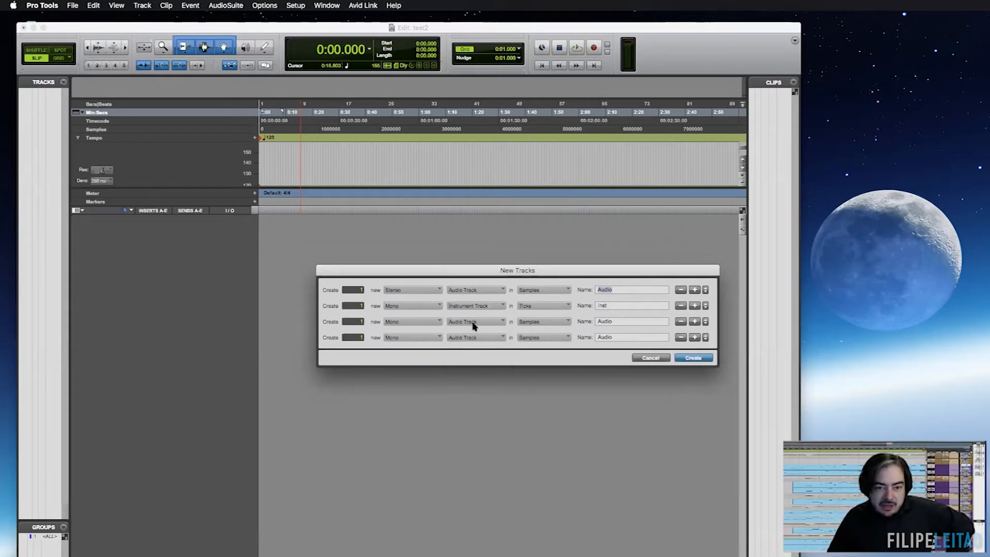
Step: Change the third new track's type to Instrument Track and remove that row from the list
click(471, 322)
click(478, 367)
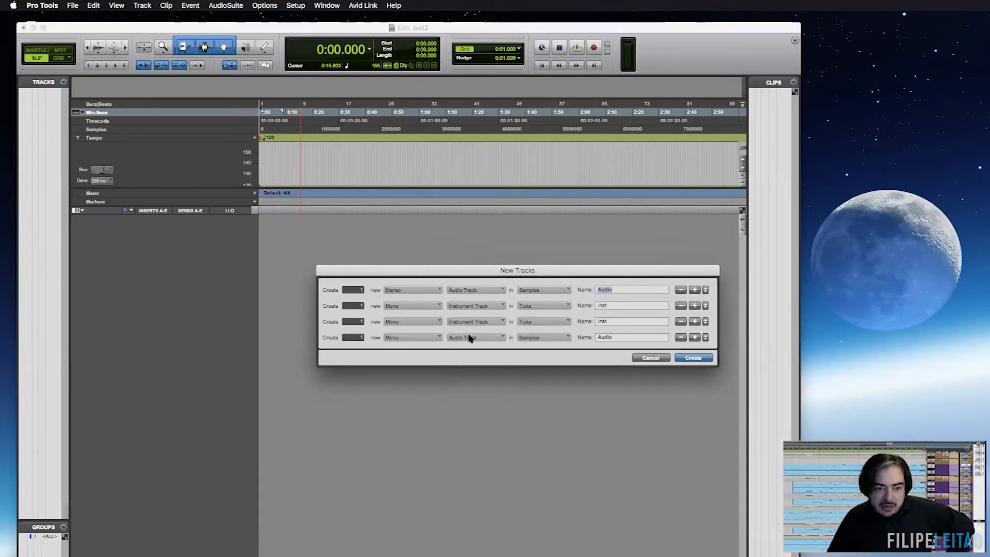
click(482, 323)
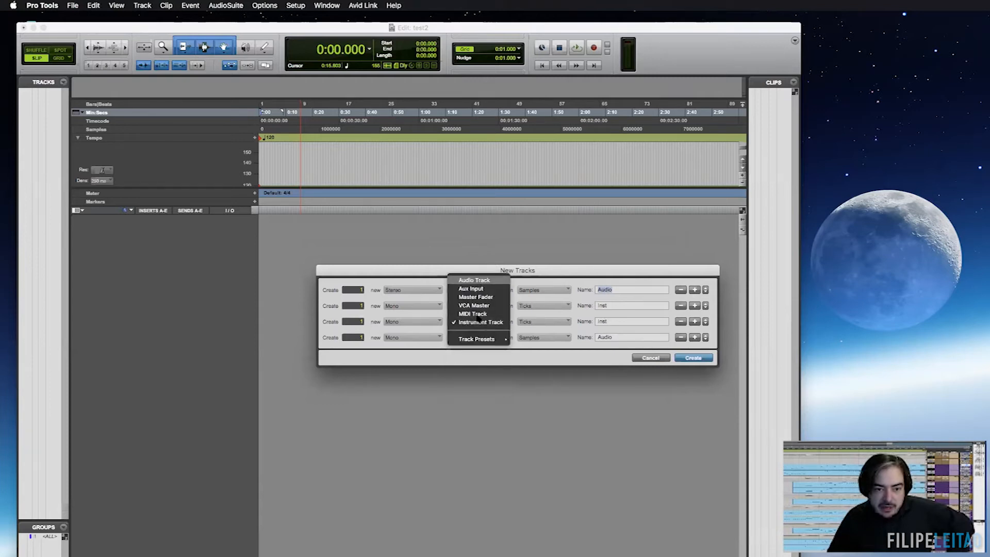
click(690, 312)
click(681, 321)
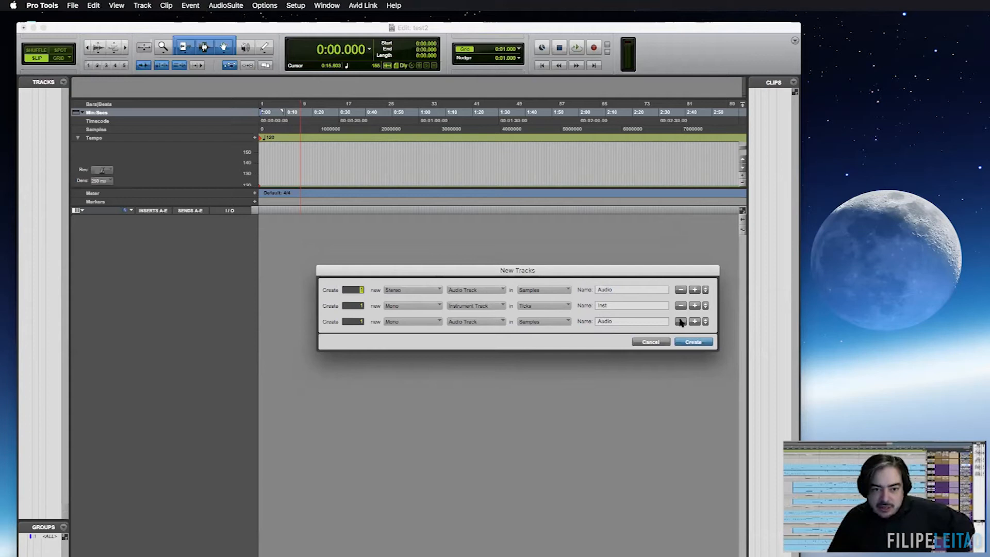
Step: Set the instrument track quantity to 3 and create these tracks together with the one stereo audio track
click(356, 307)
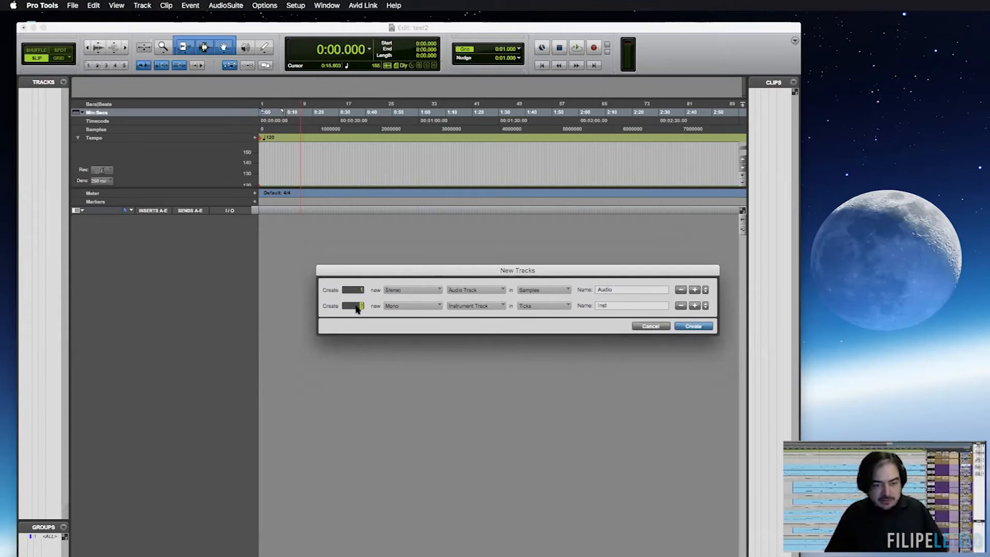
click(694, 327)
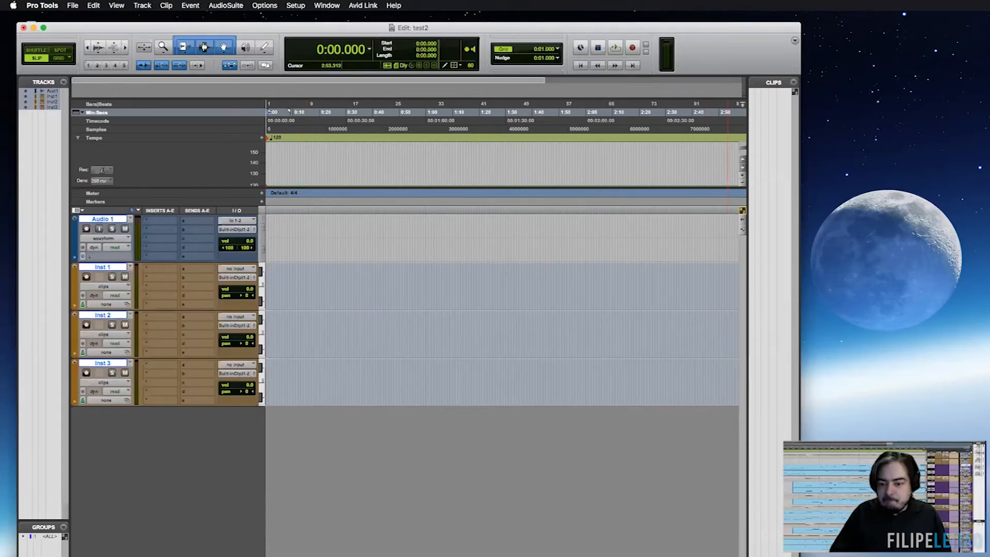
Step: Widen and reposition the Edit window, and deselect all the tracks
drag(801, 556, 989, 556)
drag(92, 31, 102, 32)
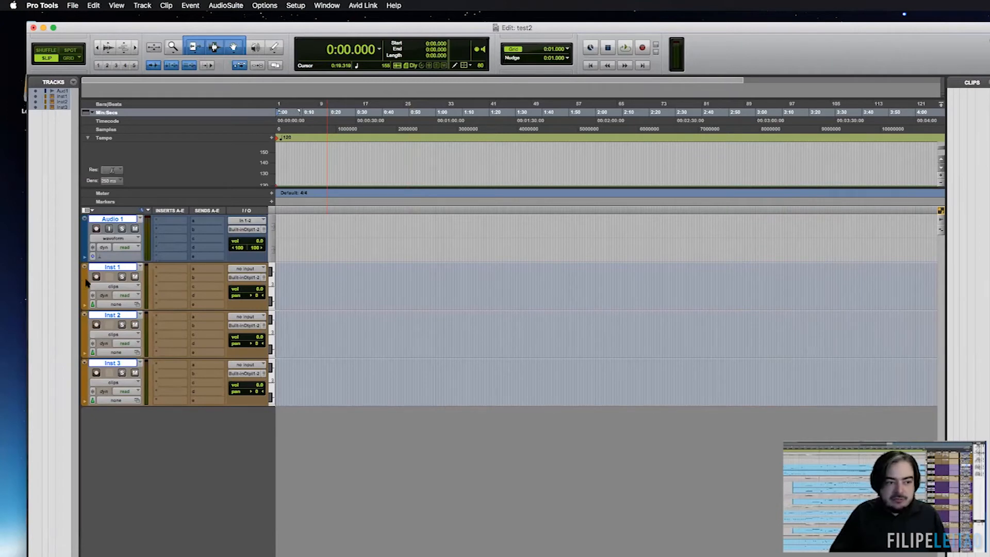
alt+click(111, 268)
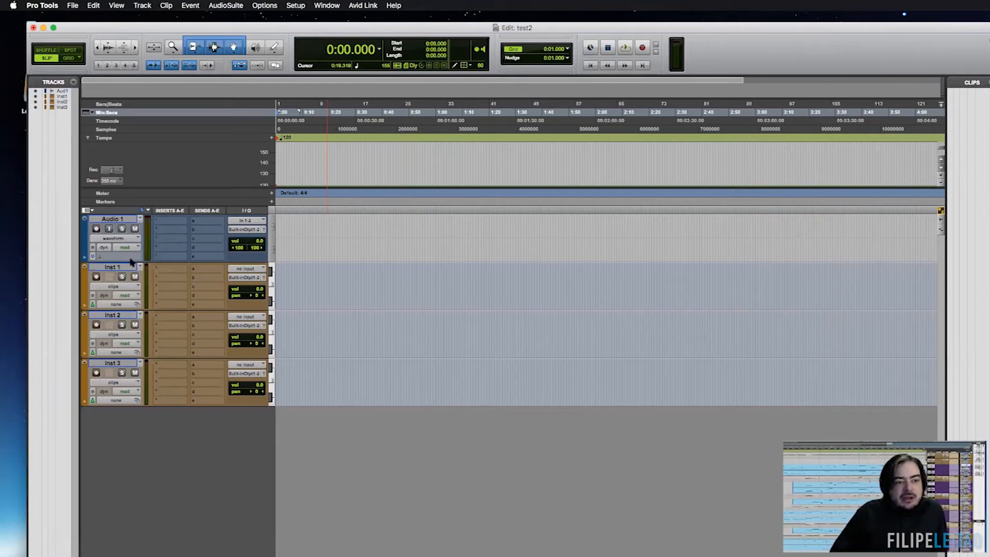
key(super+bracketright)
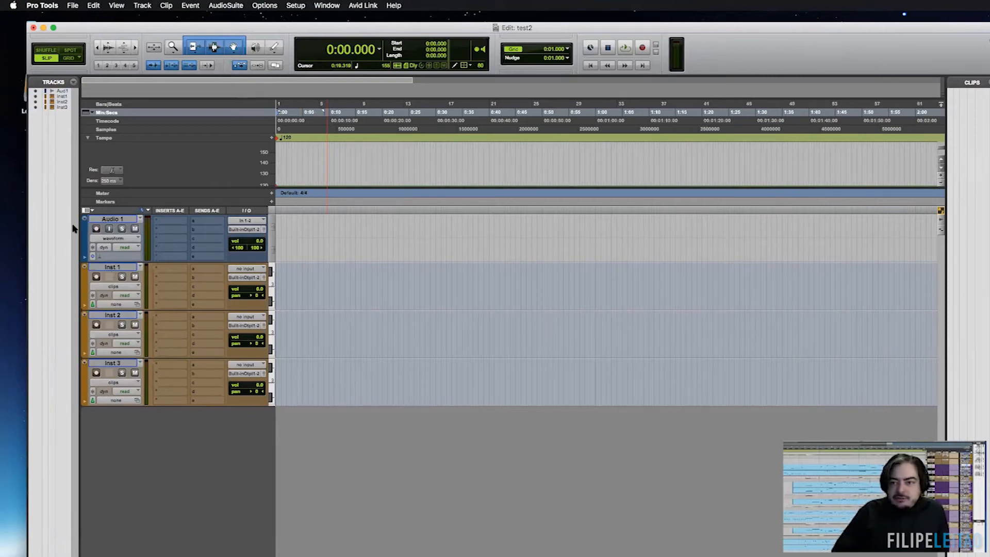
Step: Select a range from about 0:04 to 1:16 on the Audio 1 track, and the same range on Inst 1
drag(280, 213, 526, 220)
click(526, 221)
drag(308, 231, 682, 238)
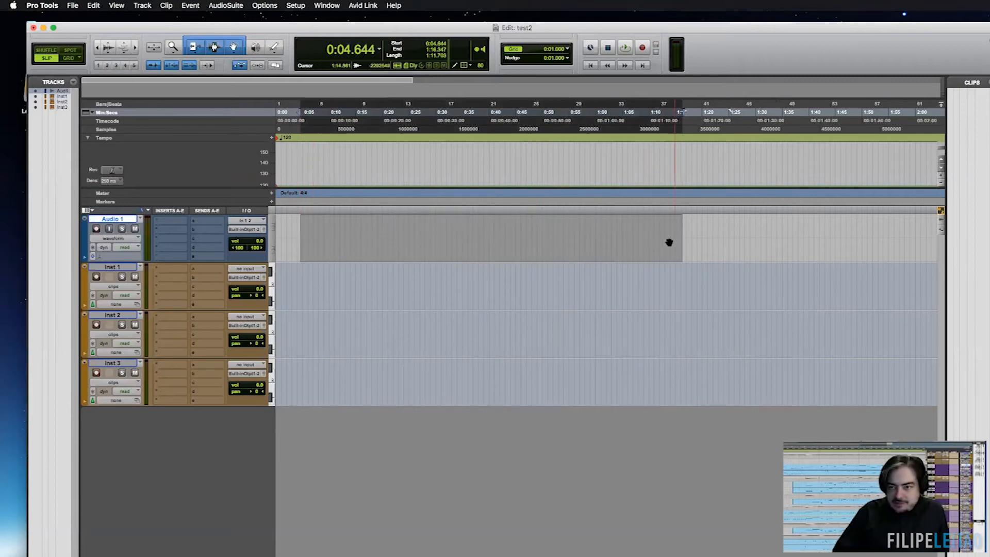
drag(298, 283, 683, 299)
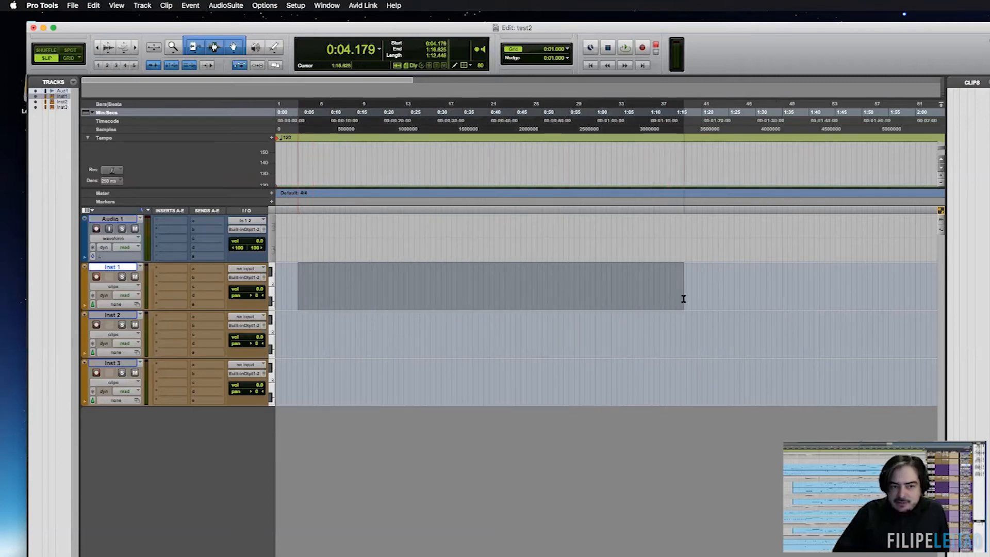
Step: Place the edit cursor at about 0:14 on several tracks, ending on Inst 3
click(356, 329)
click(350, 235)
click(353, 305)
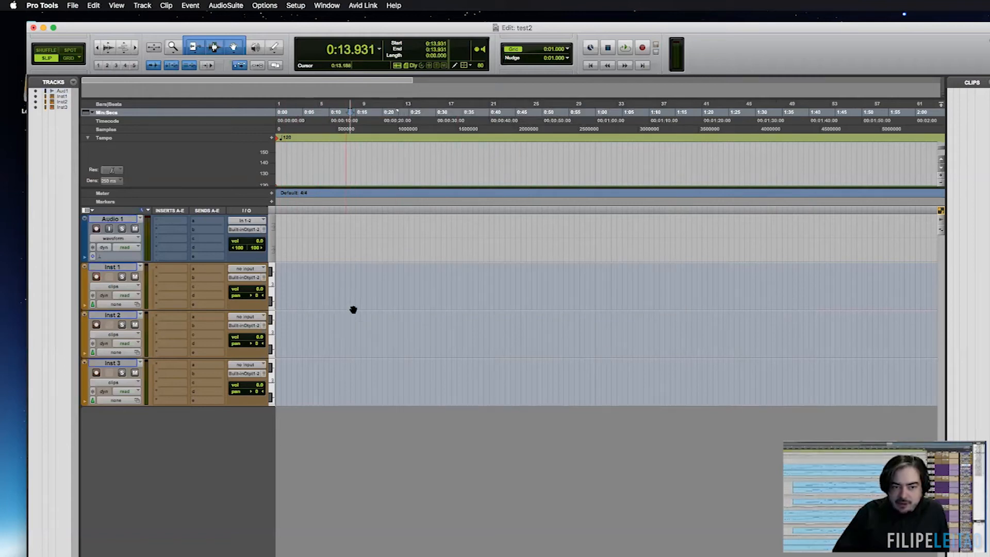
click(352, 370)
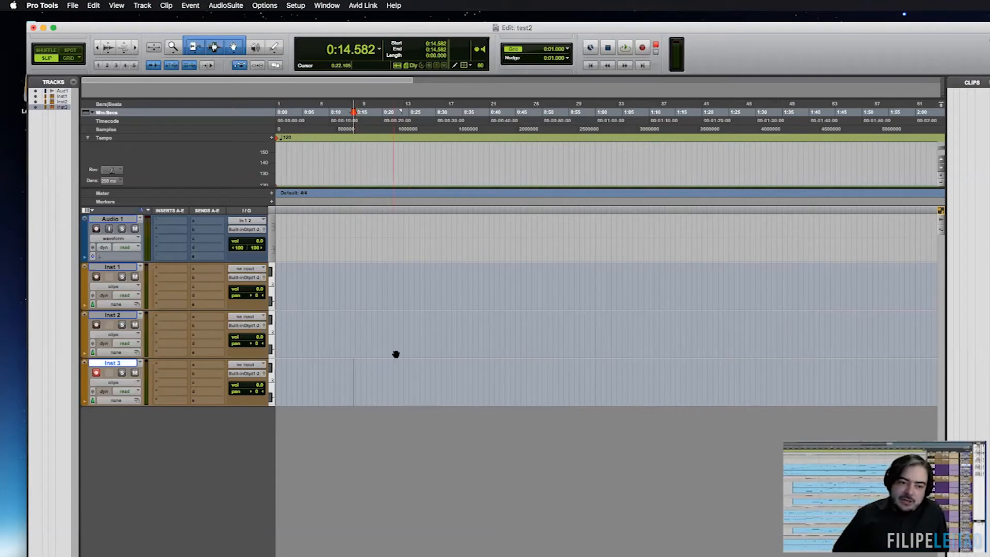
Step: Try several range selections on Audio 1, ending with one from about 0:00.743 to 1:49.505
drag(292, 235, 656, 246)
drag(725, 252, 835, 251)
click(408, 254)
drag(281, 231, 866, 238)
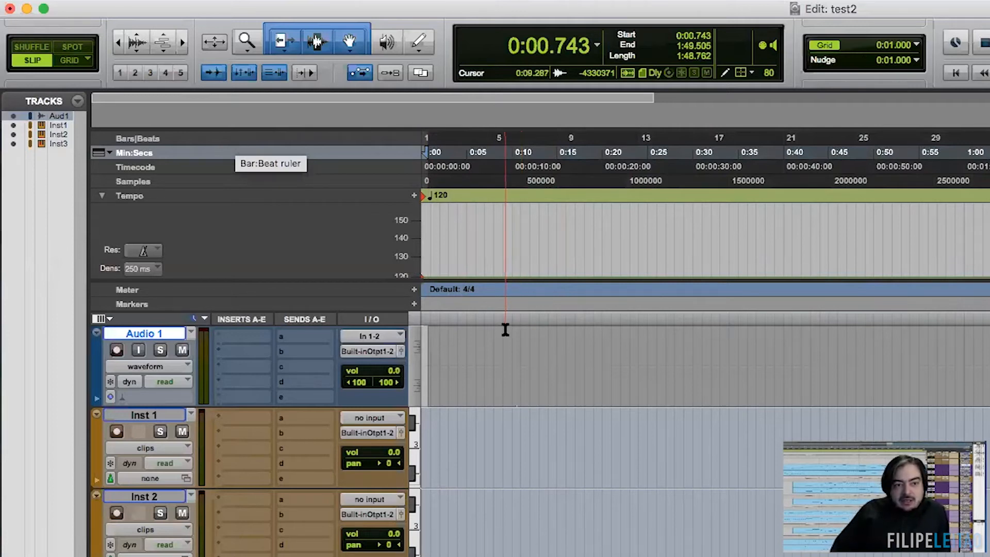
click(508, 376)
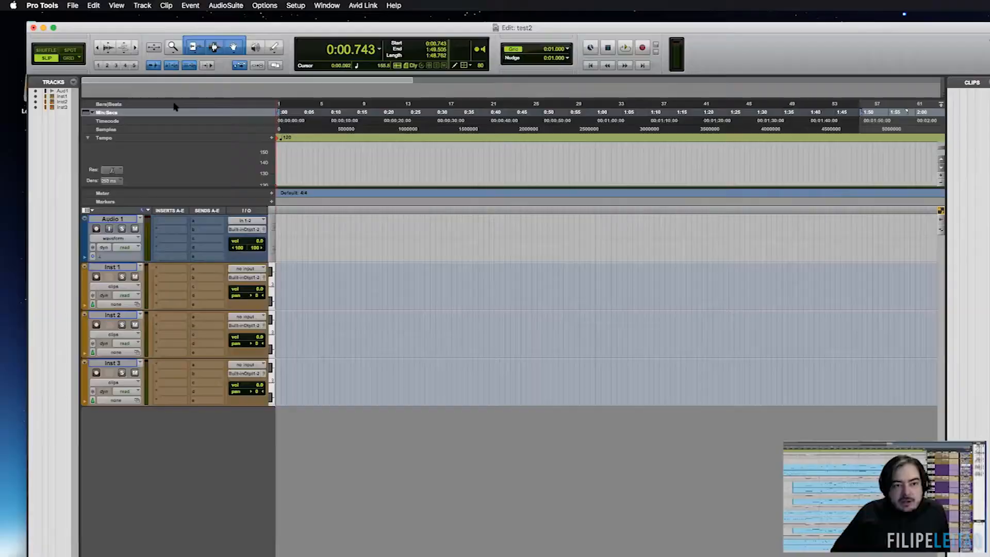
Step: Make Bars|Beats the main time scale and select most of bar 4, from about 4|1|138 to 4|4|892
click(154, 140)
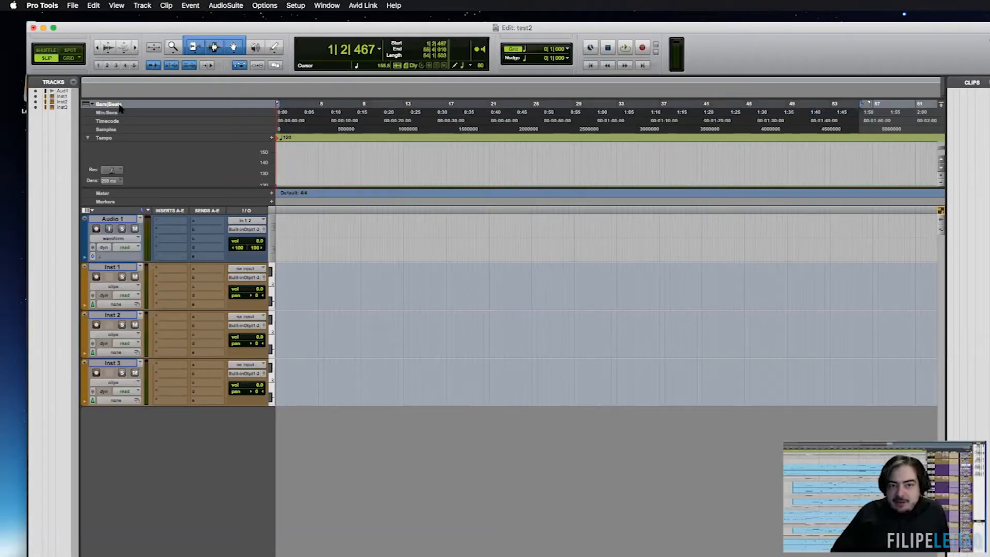
key(super+bracketright)
key(super+bracketright)
key(super+bracketright)
key(super+bracketright)
key(super+bracketright)
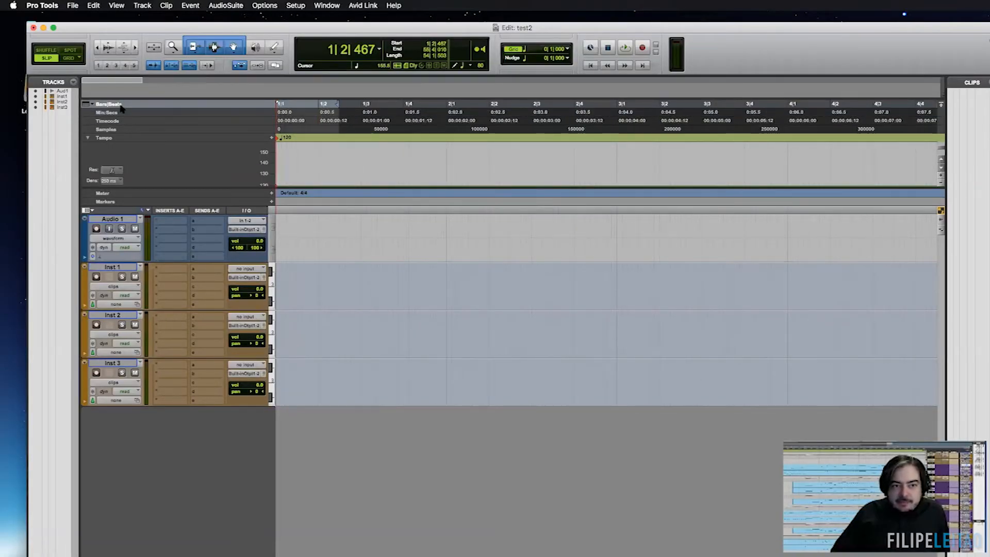
key(super+bracketleft)
key(super+bracketleft)
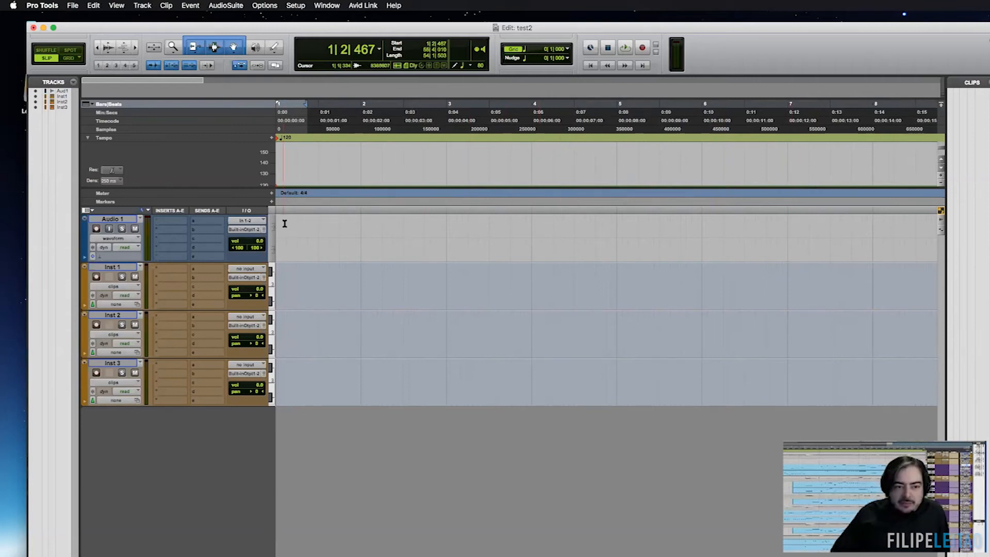
drag(280, 224, 616, 244)
click(616, 244)
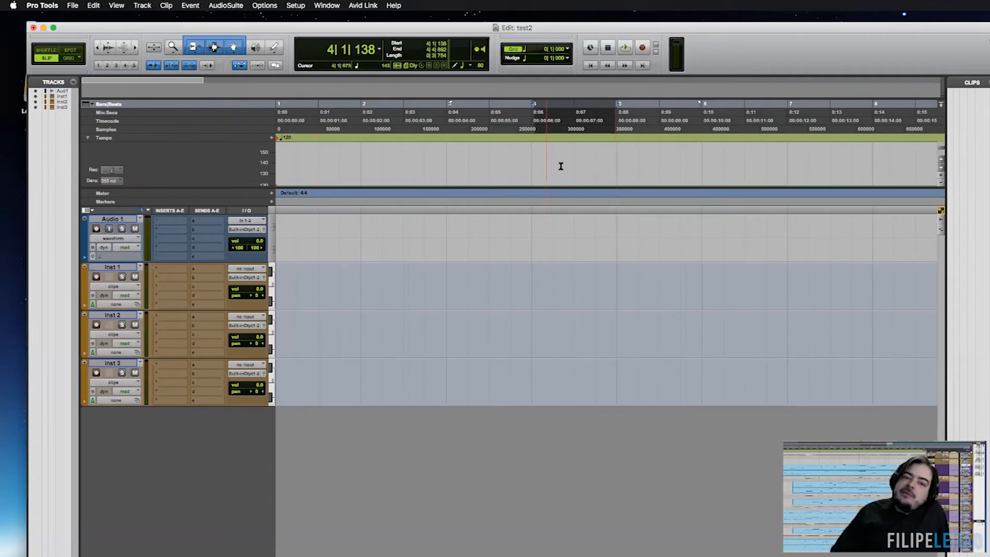
Step: Switch the main time scale through Min:Secs, Timecode and Samples to compare them, and return it to Bars|Beats
click(110, 113)
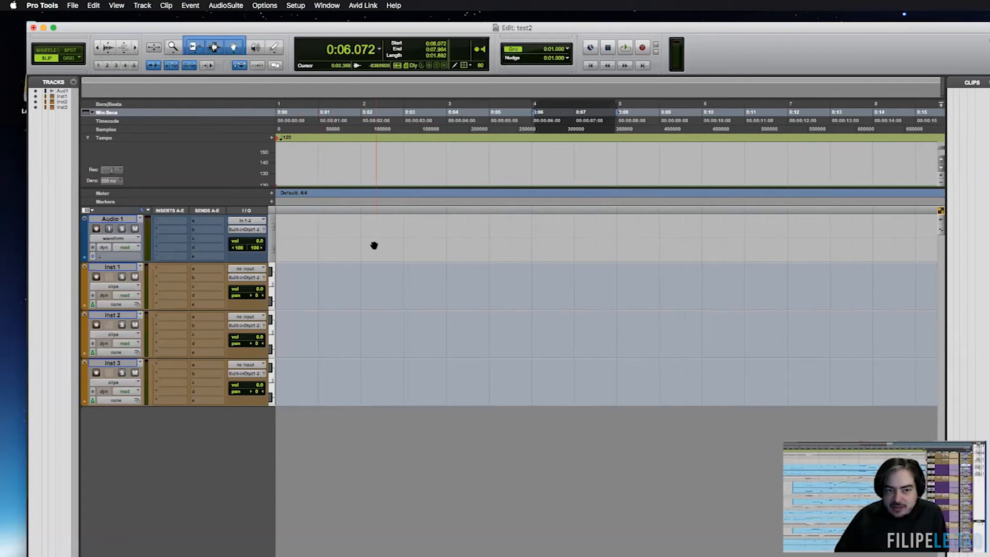
click(107, 122)
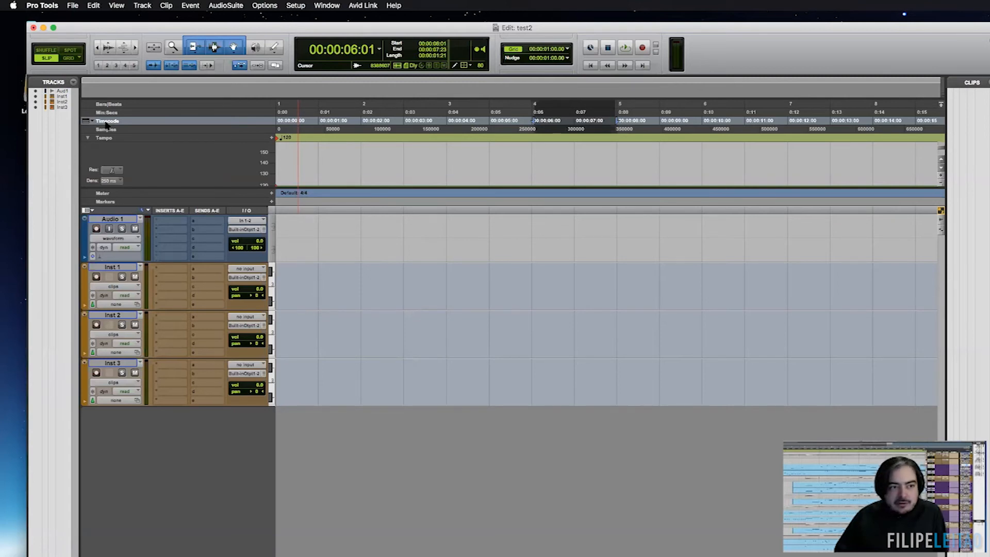
click(105, 130)
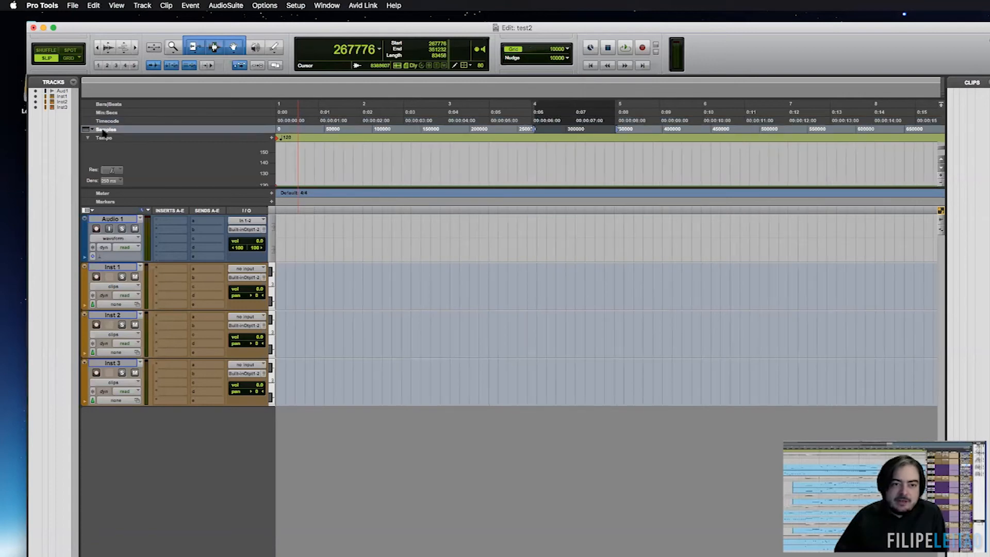
click(108, 104)
click(108, 113)
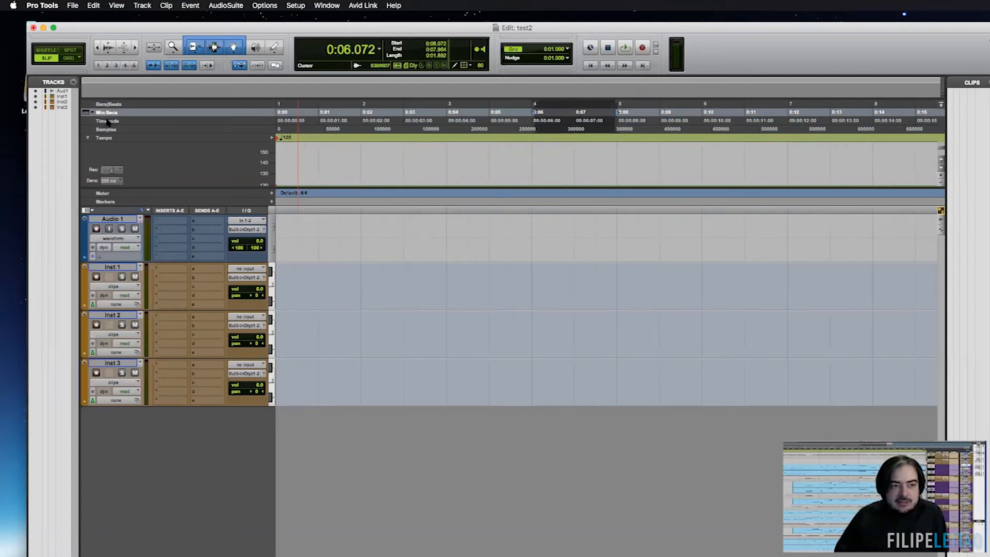
click(108, 121)
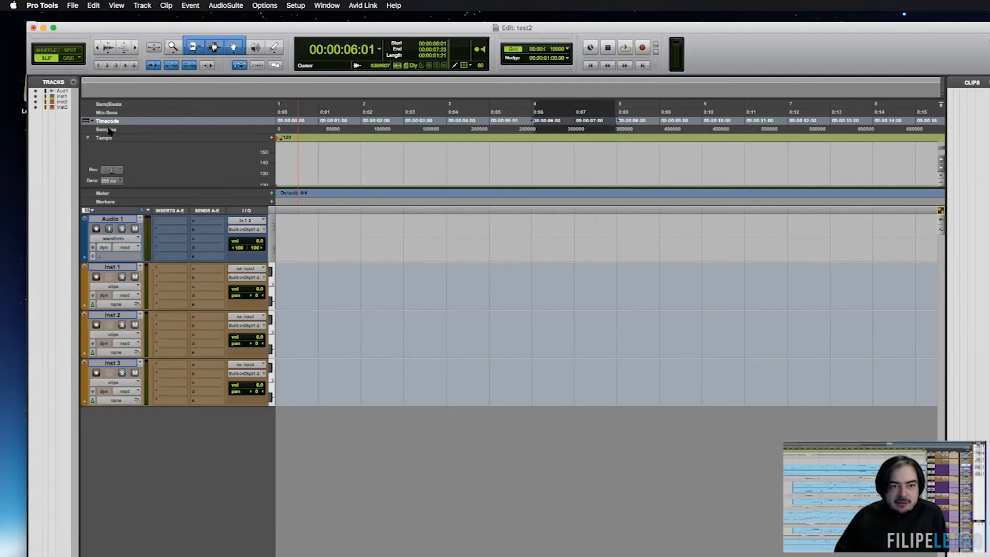
click(110, 130)
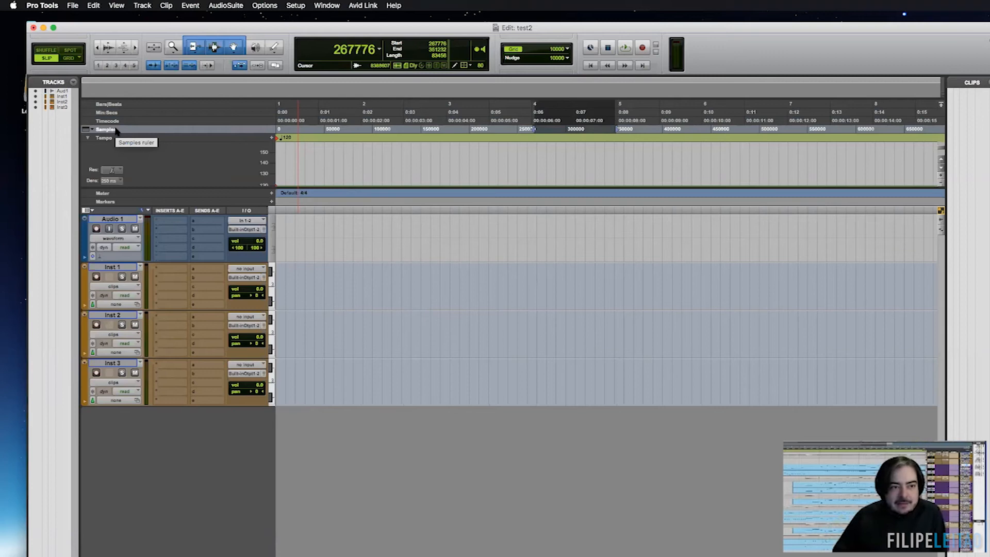
click(115, 121)
click(112, 113)
click(111, 105)
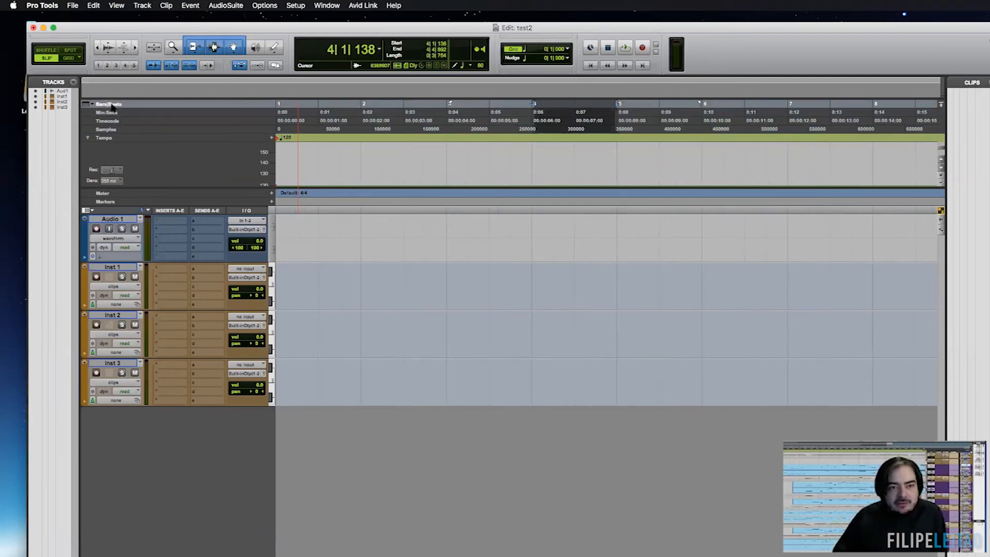
Step: Run twice through all four time scales, from Bars|Beats down to Samples and back up to Bars|Beats
click(109, 113)
click(108, 121)
click(109, 129)
click(110, 121)
click(111, 113)
click(112, 105)
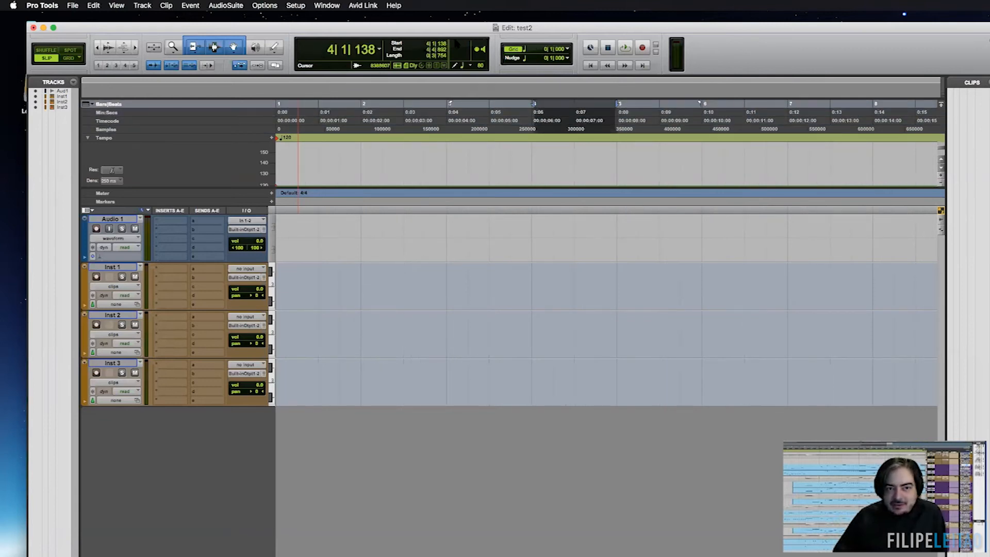
click(118, 114)
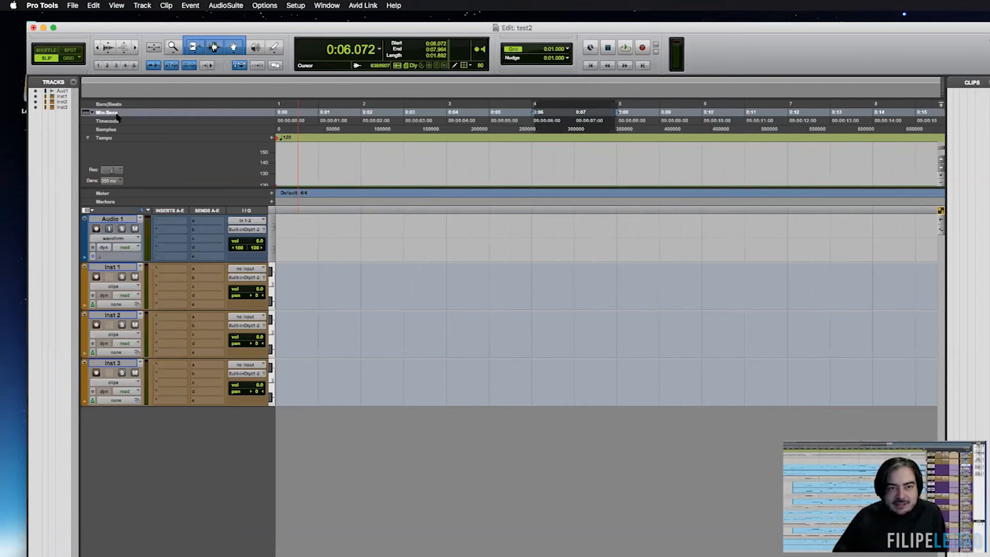
click(115, 121)
click(114, 129)
click(115, 121)
click(116, 112)
click(114, 105)
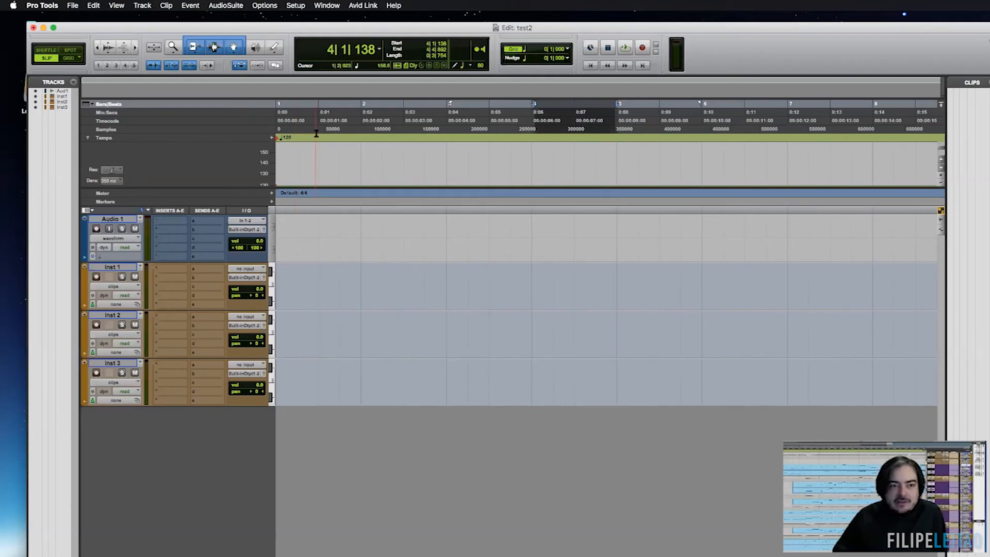
Step: With the Selector tool, place the edit cursor at about 4|1|049 on Audio 1, and show the grid lines
click(214, 47)
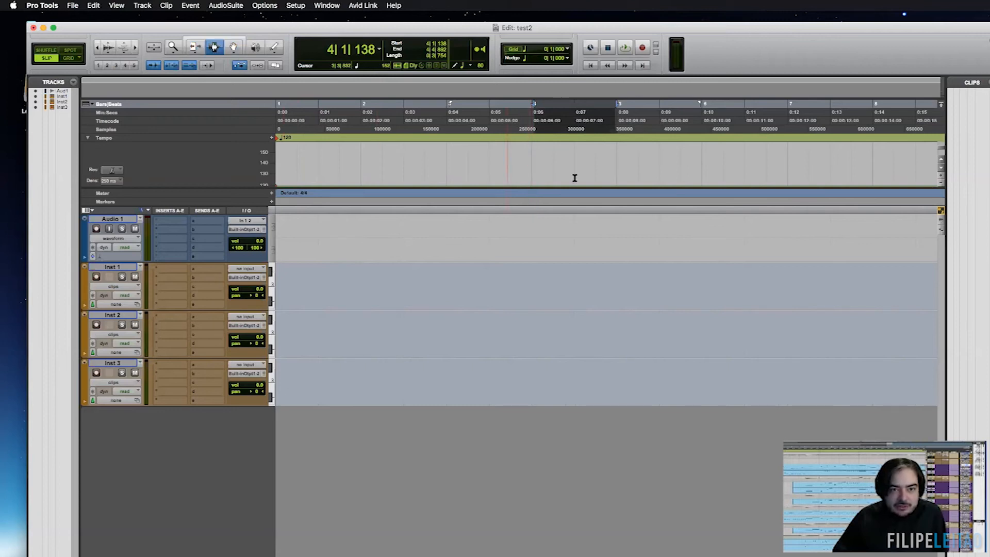
click(532, 231)
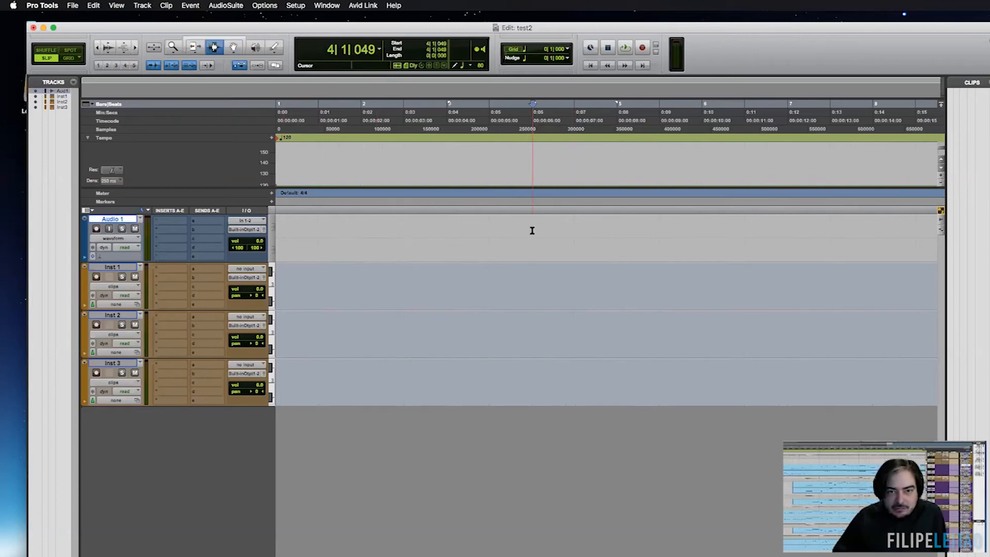
click(513, 49)
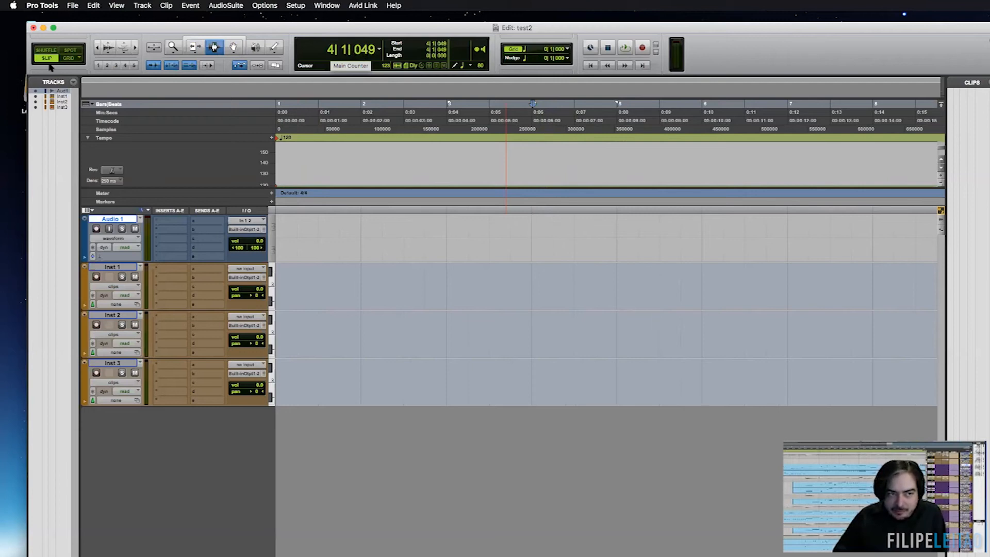
Step: Switch to Grid mode and place the edit cursor on Audio 1 at 4|1|000, and at 0:05.000 using the Min:Secs scale
key(F4)
click(531, 241)
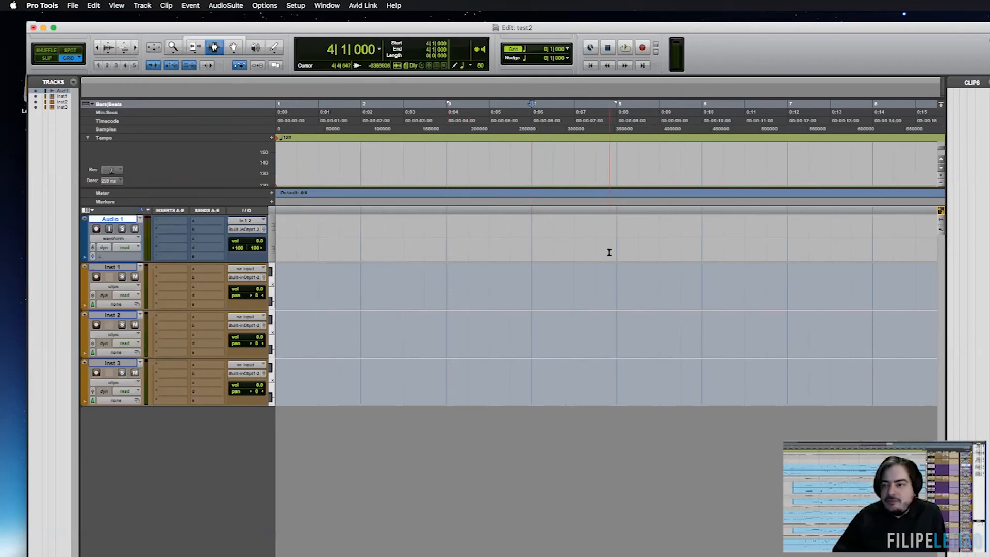
click(103, 112)
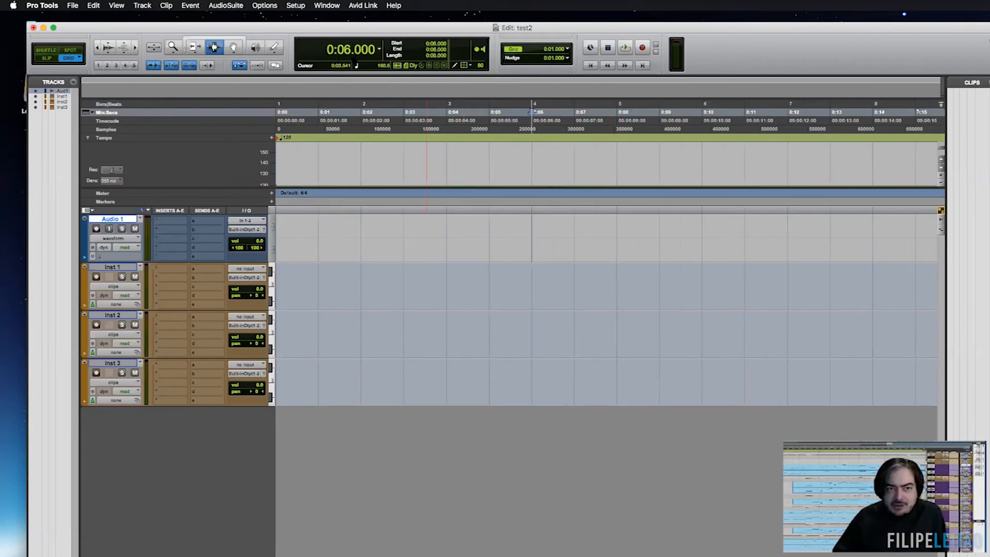
click(490, 243)
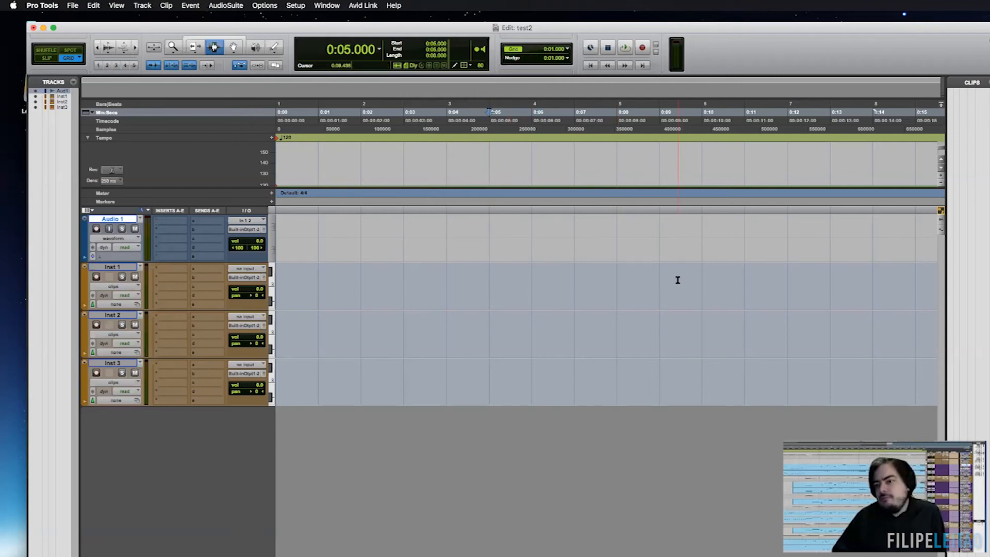
Step: Switch the main time scale to Timecode and Samples, ending on Bars|Beats
click(106, 120)
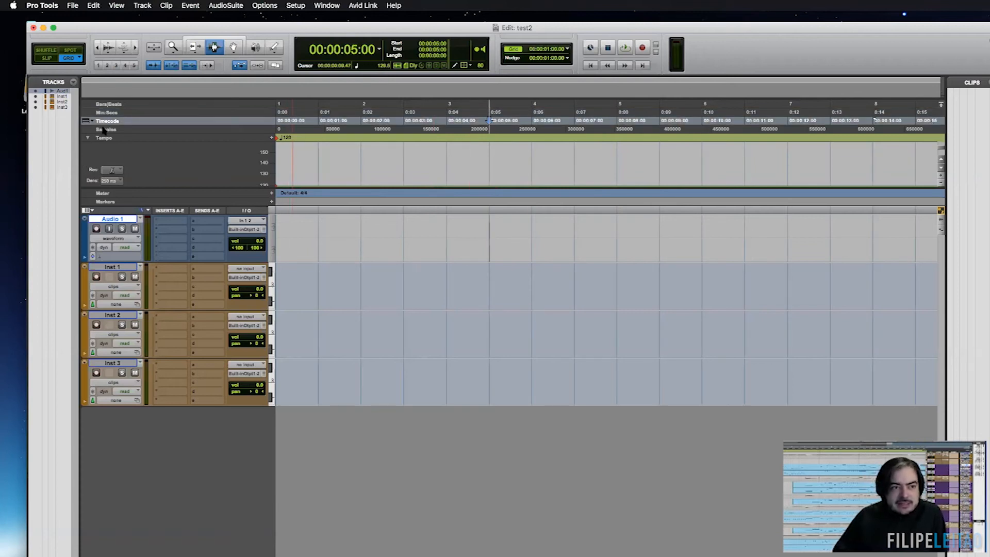
click(106, 129)
click(110, 104)
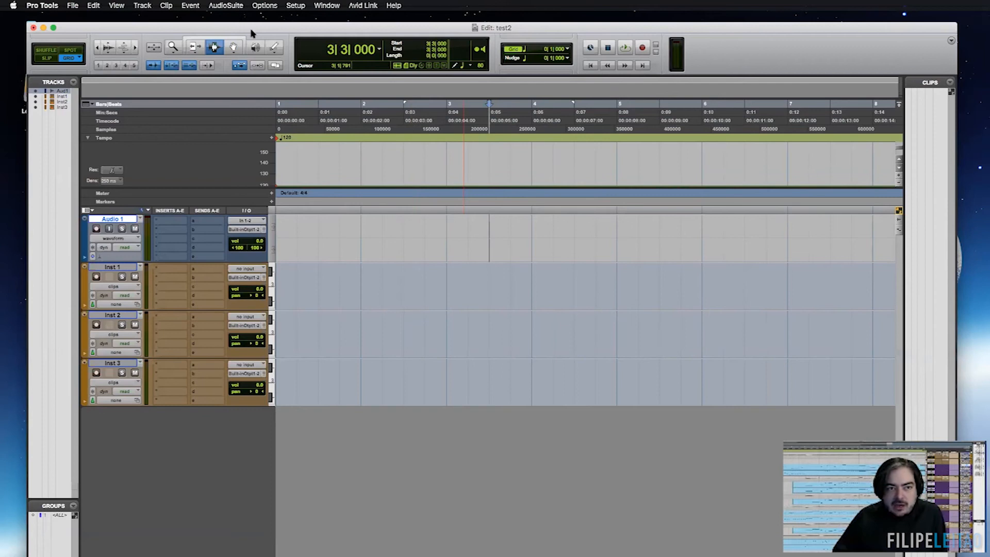
Step: Reposition the Edit window and toggle the grid line display, leaving the lines hidden
drag(266, 28, 277, 63)
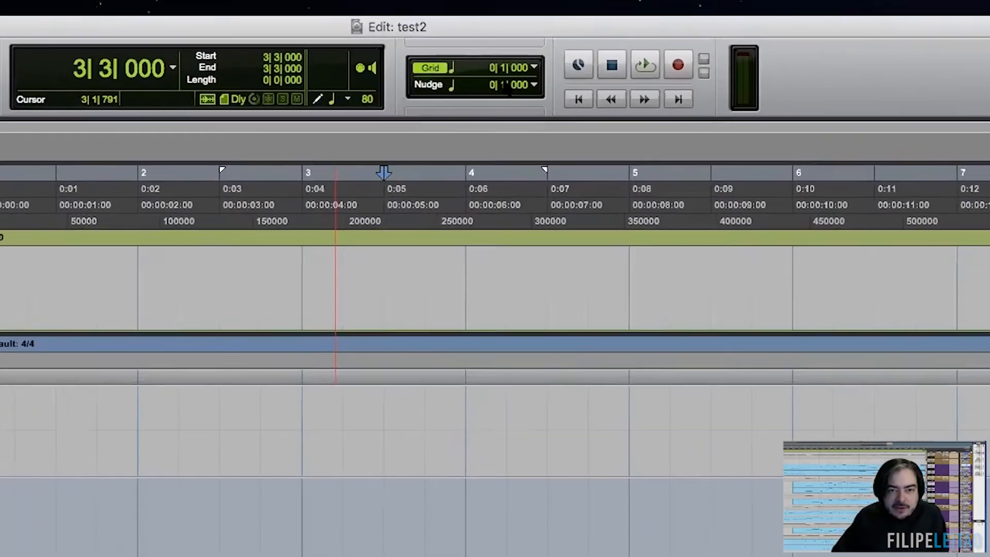
click(435, 72)
click(435, 72)
click(434, 72)
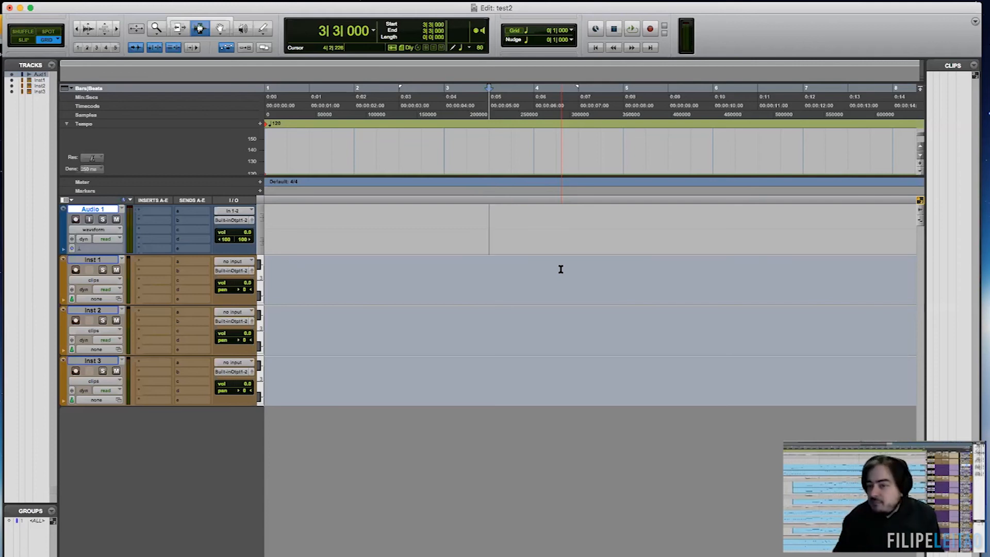
Step: Show the grid lines and place the edit cursor on successive quarter-note positions of Audio 1 across bars 3 and 4
click(519, 31)
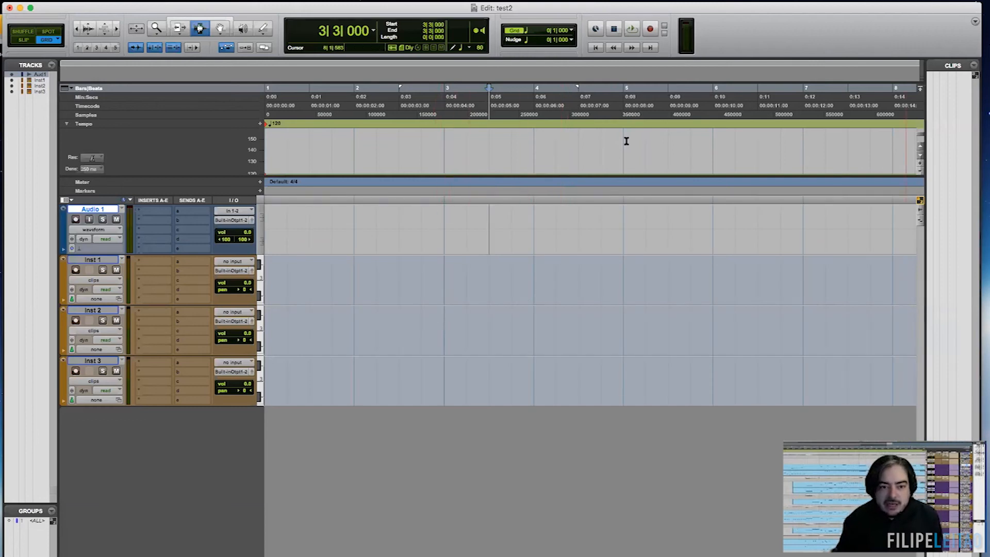
click(449, 227)
click(466, 225)
click(490, 225)
click(534, 226)
click(555, 227)
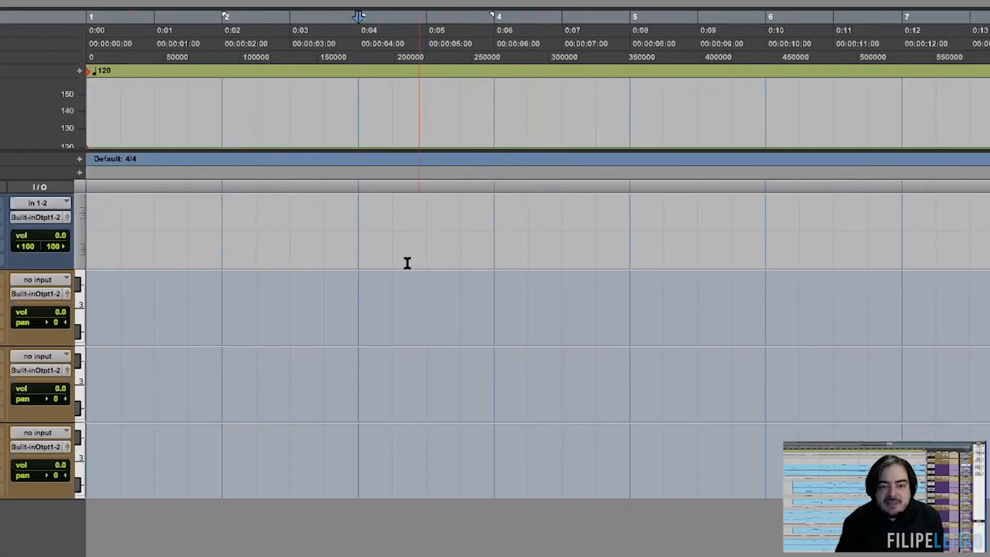
Step: Move the edit cursor back and forth between the quarter-note grid lines around bar 3 on Audio 1, ending at 3|2|000
click(390, 240)
click(425, 238)
click(456, 238)
click(488, 236)
click(456, 238)
click(430, 239)
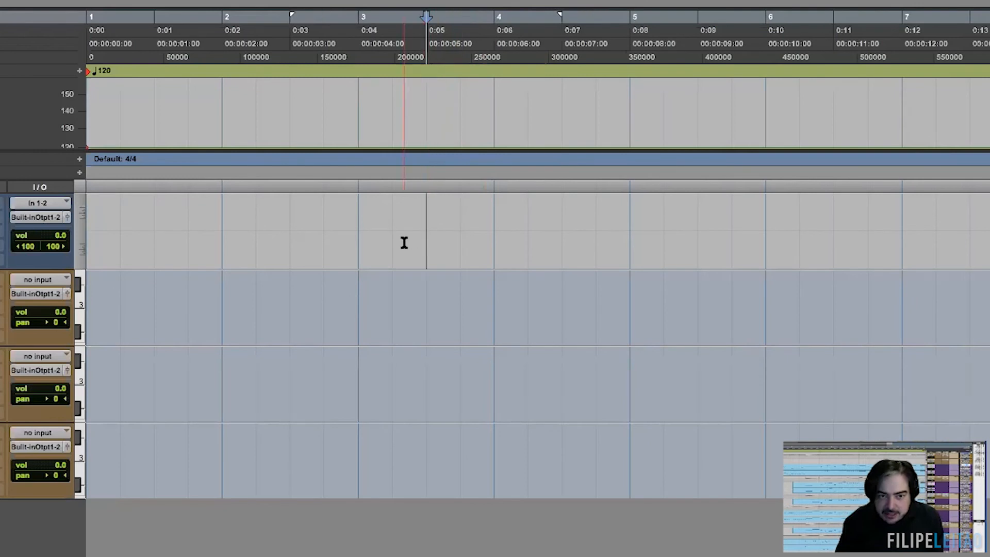
click(404, 243)
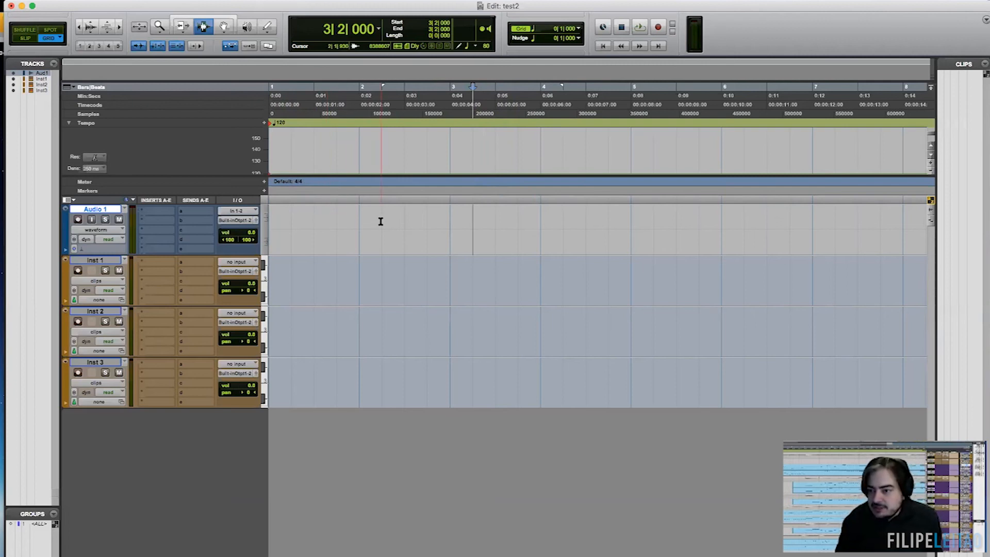
click(499, 236)
click(472, 235)
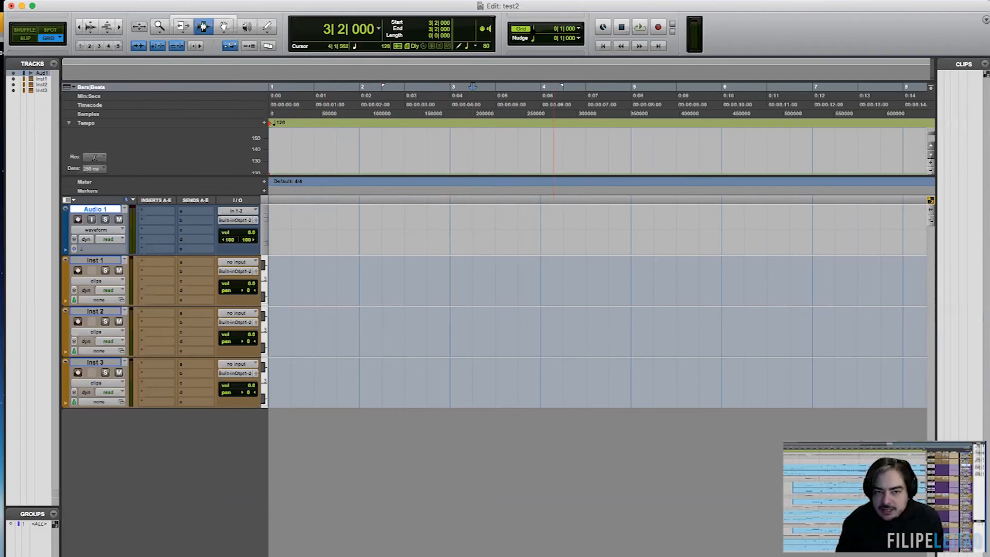
Step: Set the grid value to 1/8 note, then return it to 1/4 note
click(549, 28)
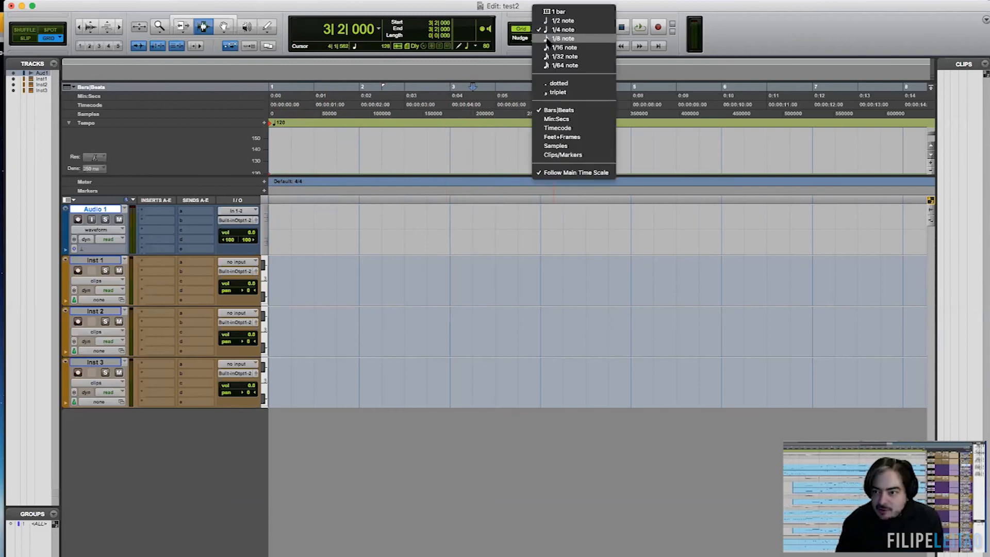
click(530, 22)
click(536, 28)
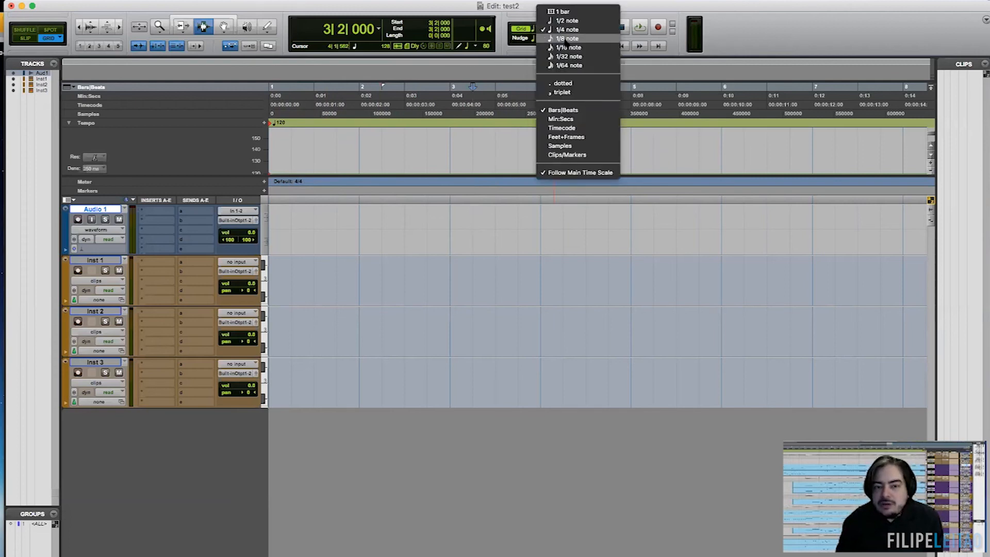
click(565, 39)
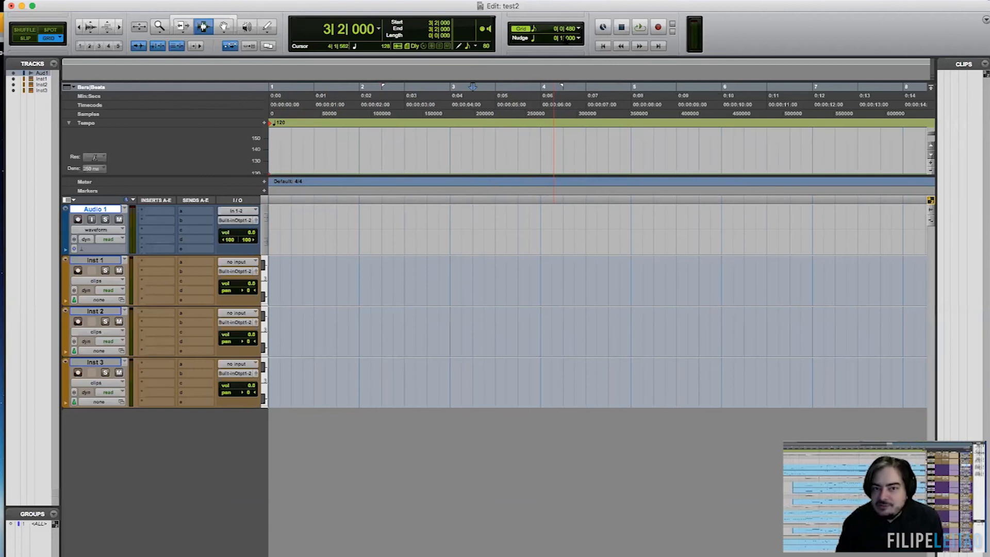
click(537, 30)
click(554, 46)
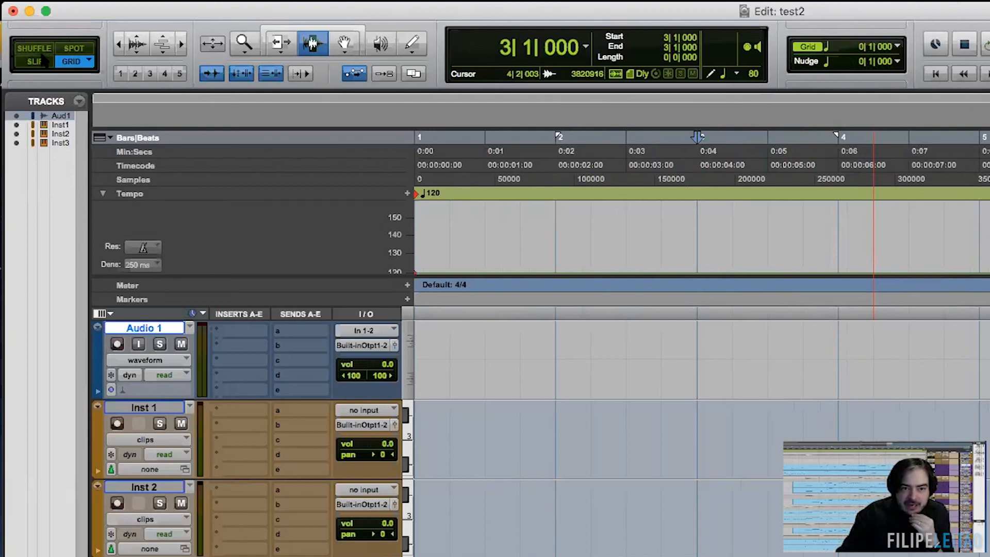
Step: Place the edit cursor at 2|1|000 on Audio 1 and cycle the edit mode through Shuffle, Spot and Slip back to Grid
click(577, 364)
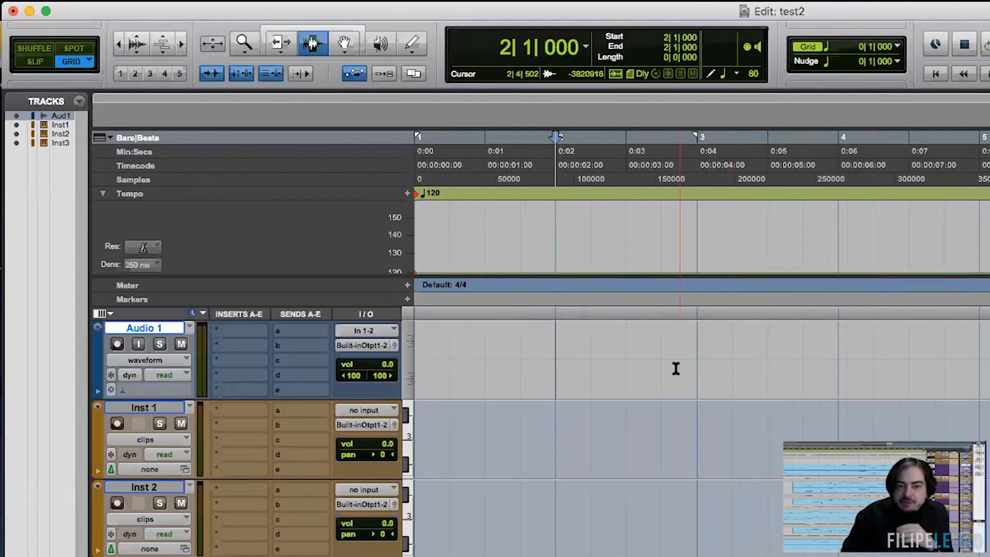
click(27, 50)
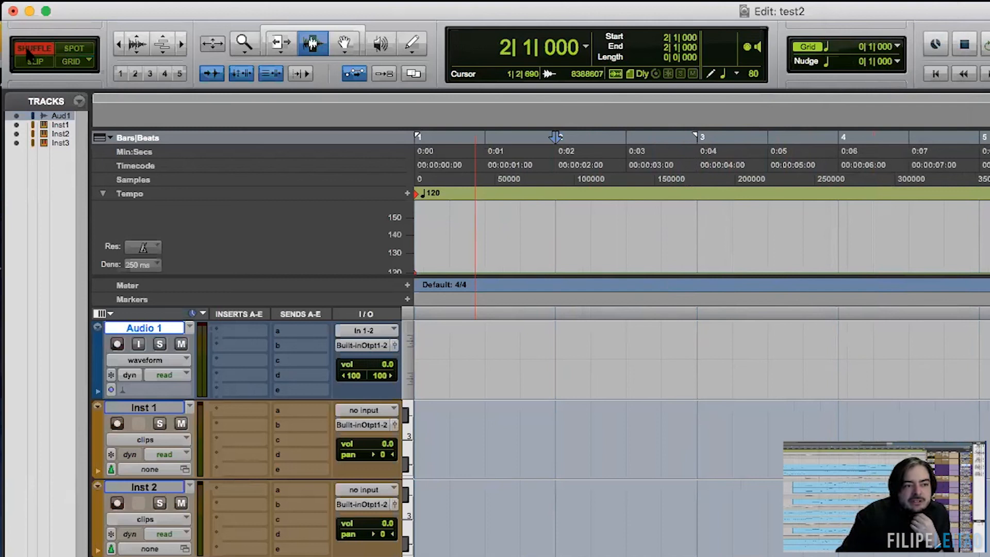
click(74, 48)
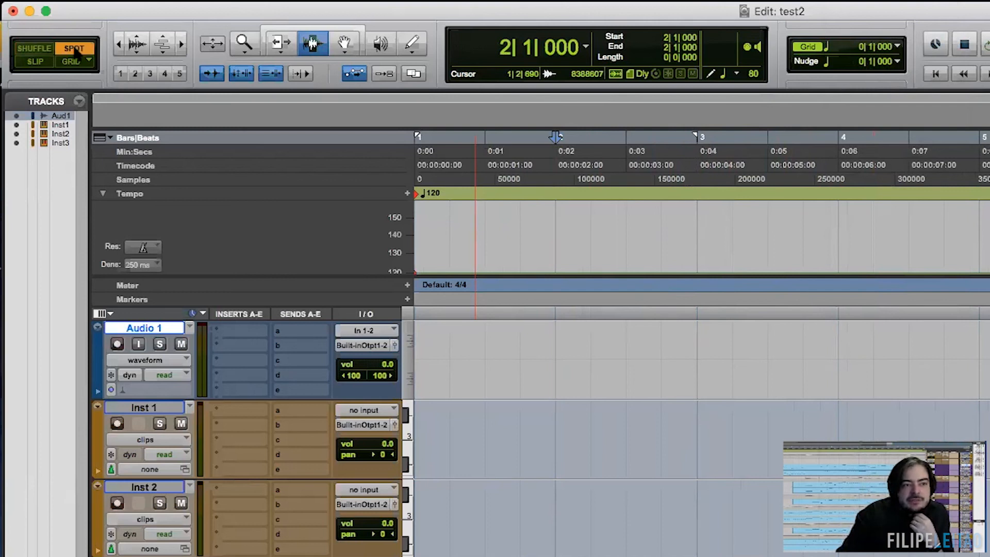
click(37, 63)
click(79, 66)
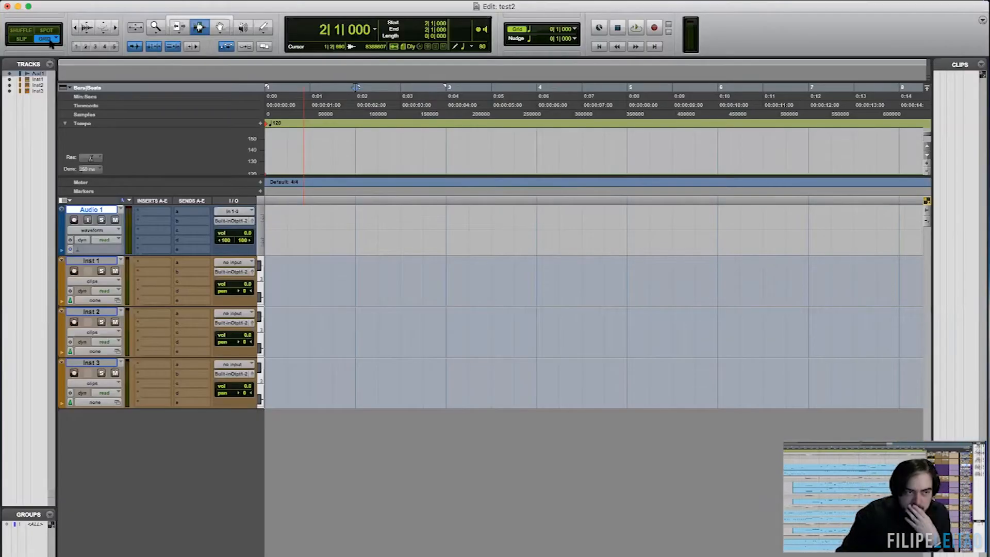
Step: Place the edit cursor on successive quarter-note positions of Audio 1 from 2|2|000 into bar 3, ending at 3|2|000
click(374, 240)
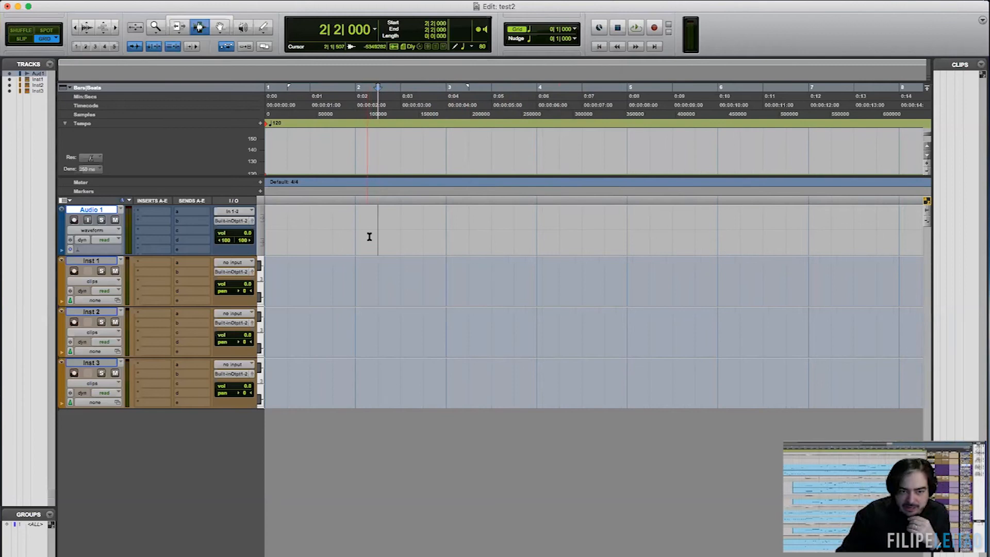
click(398, 232)
click(423, 229)
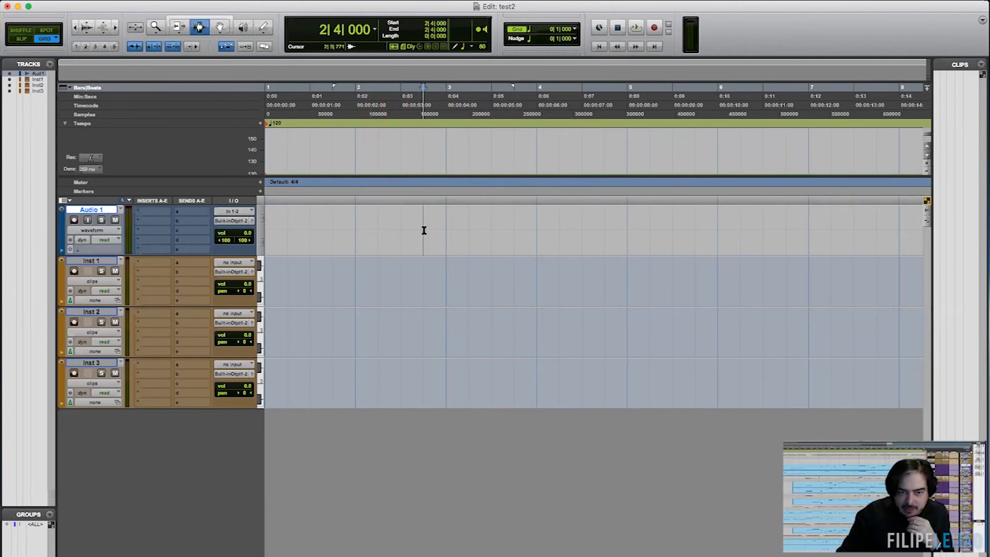
click(450, 236)
click(467, 238)
click(482, 237)
click(473, 239)
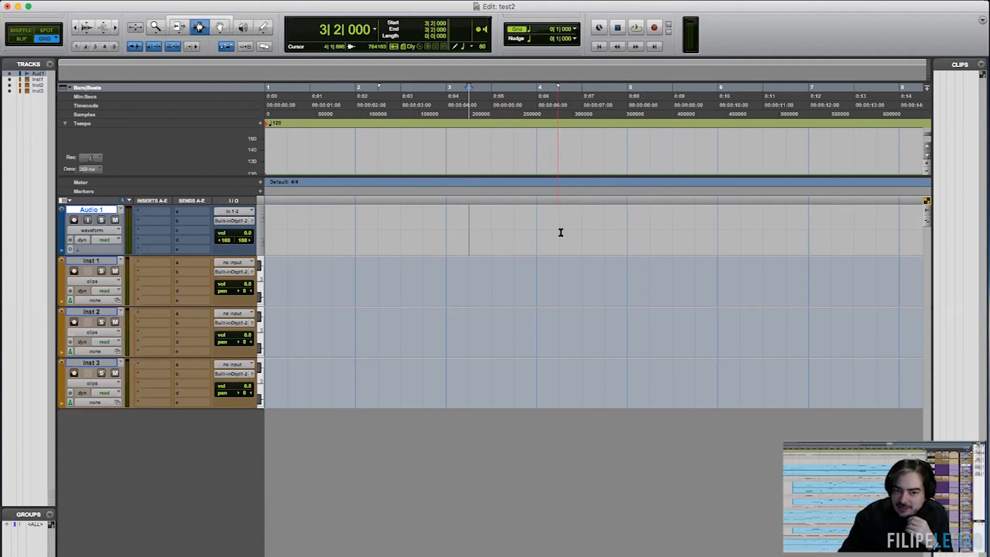
Step: Switch to Slip mode and position the edit cursor freely on Audio 1, ending at about 3|3|007
key(F2)
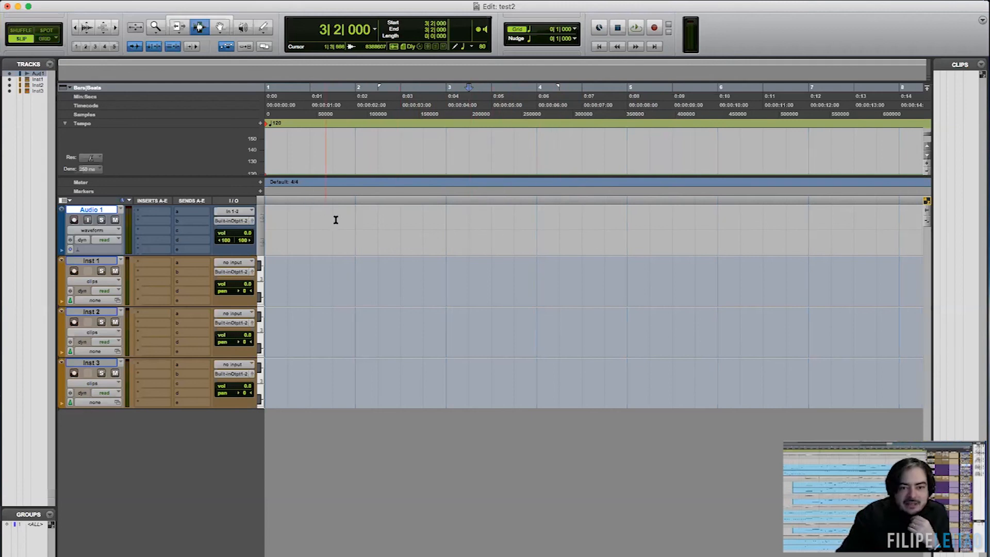
click(364, 233)
click(370, 233)
drag(374, 233, 492, 236)
click(492, 236)
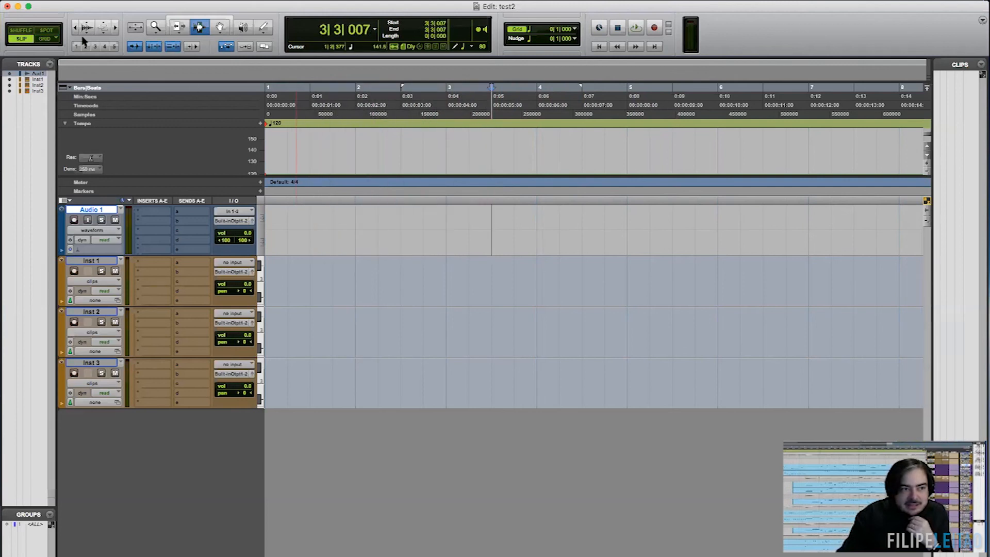
Step: Switch to Grid mode and select the range from 2|2|000 to 5|3|000 on Audio 1
click(53, 38)
drag(380, 233, 662, 242)
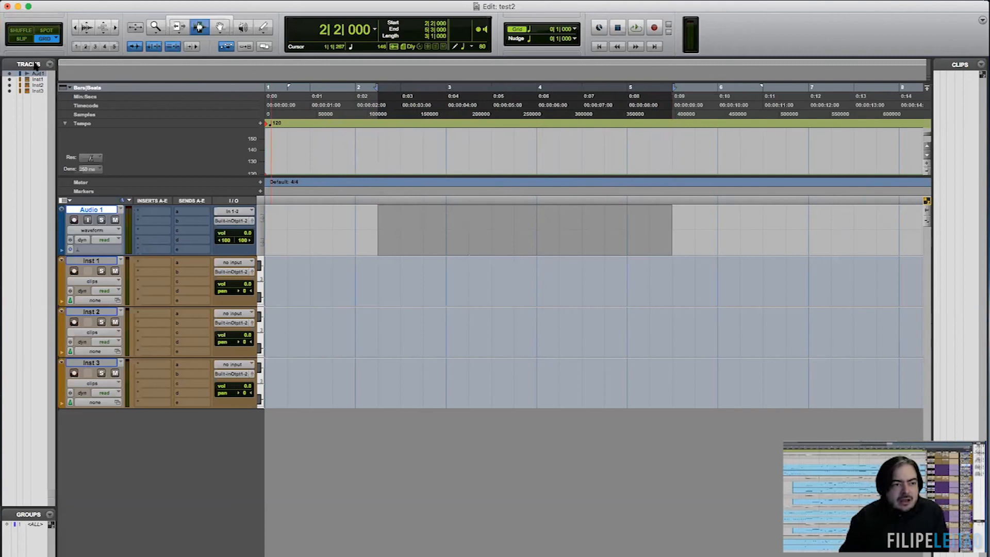
Step: Switch to Spot mode and make free range selections on Audio 1, ending with the edit cursor at about 3|4|407
click(46, 32)
click(564, 287)
drag(346, 238, 464, 237)
click(412, 237)
drag(344, 234, 524, 232)
click(524, 232)
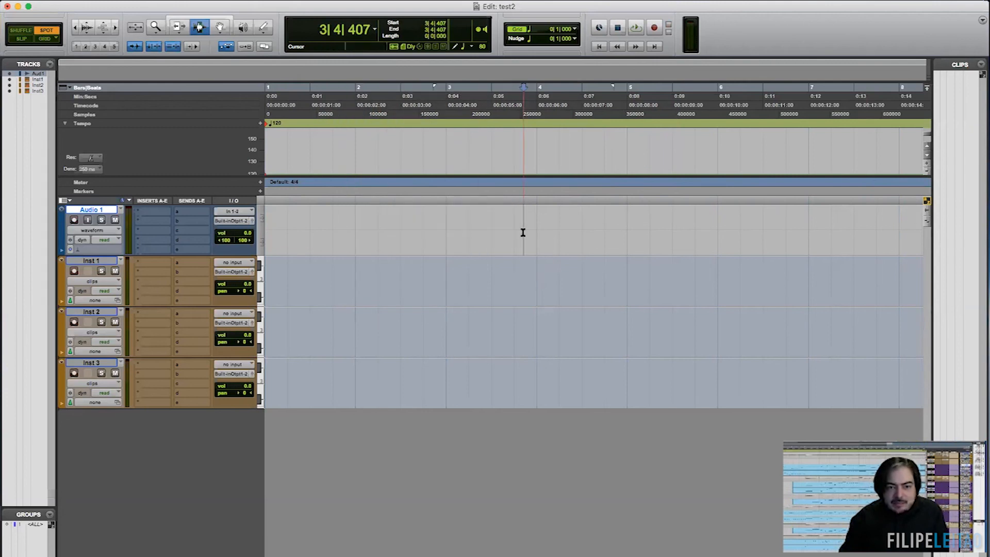